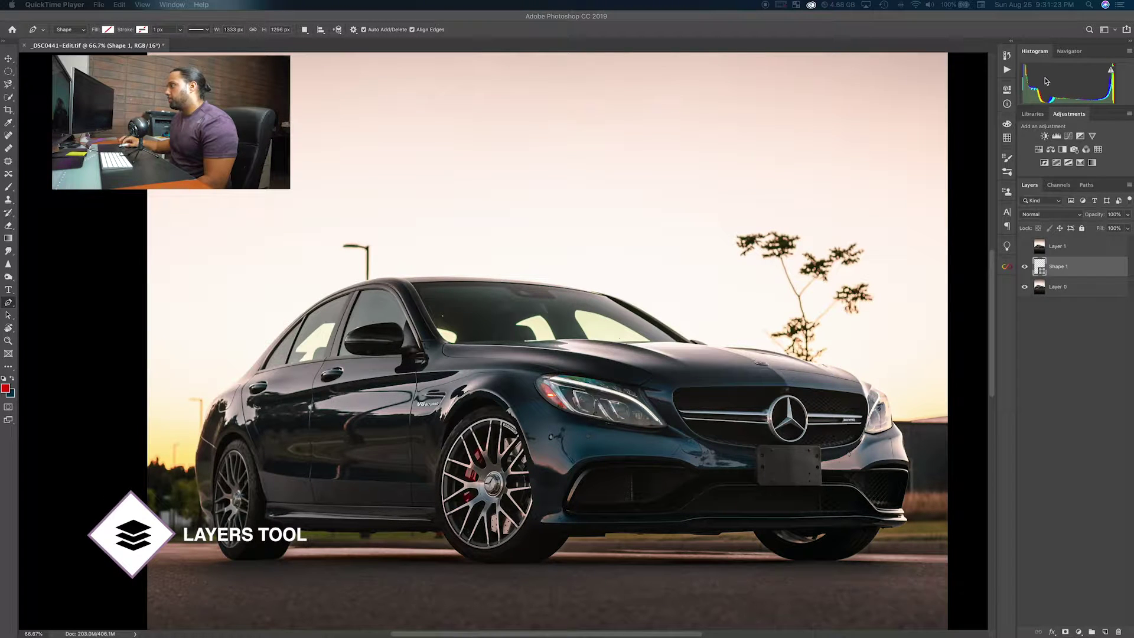
{"action": "left_click", "coordinate": [1067, 270]}
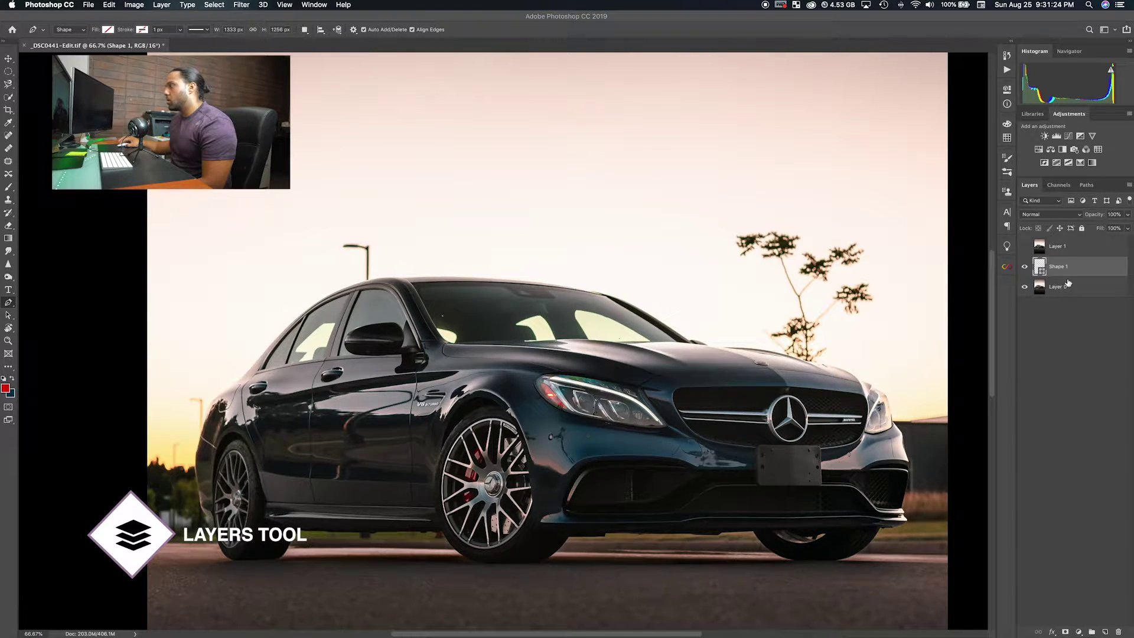
{"action": "left_click", "coordinate": [1067, 285]}
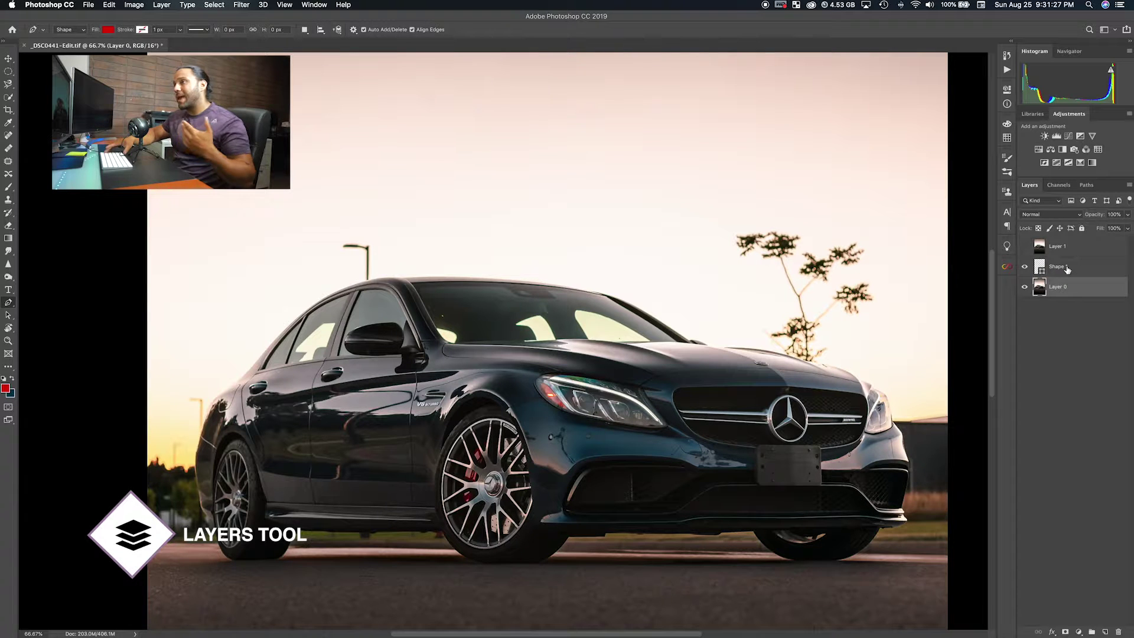
{"action": "key", "text": "super+z"}
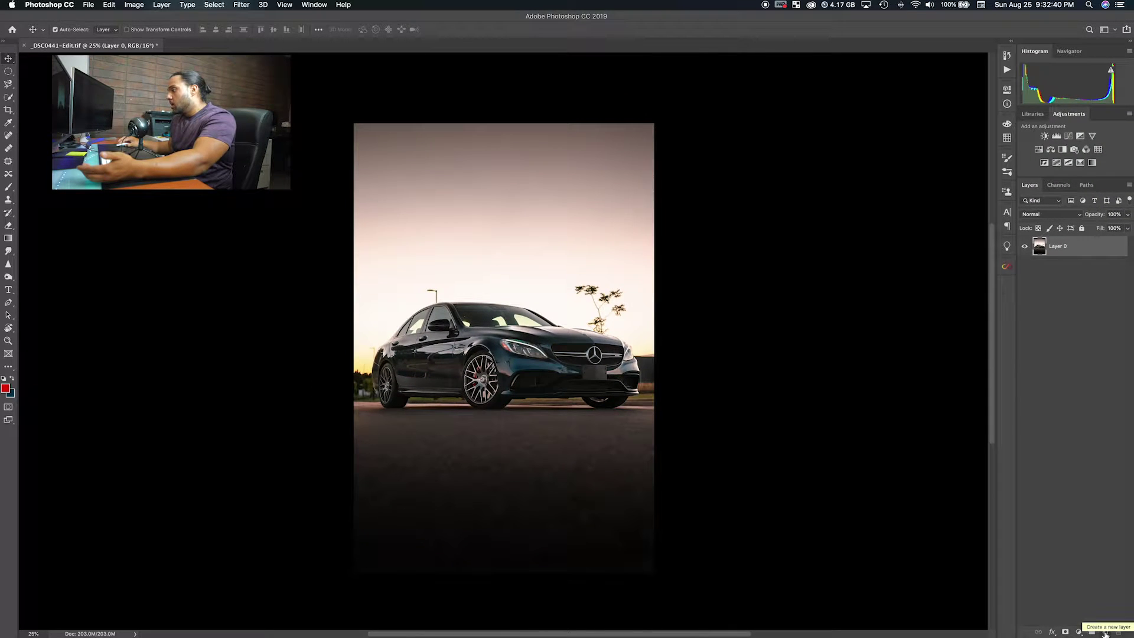
Step: Add a new layer above the car photo and paint a red brush stroke across the hood on it
{"action": "left_click", "coordinate": [1105, 633]}
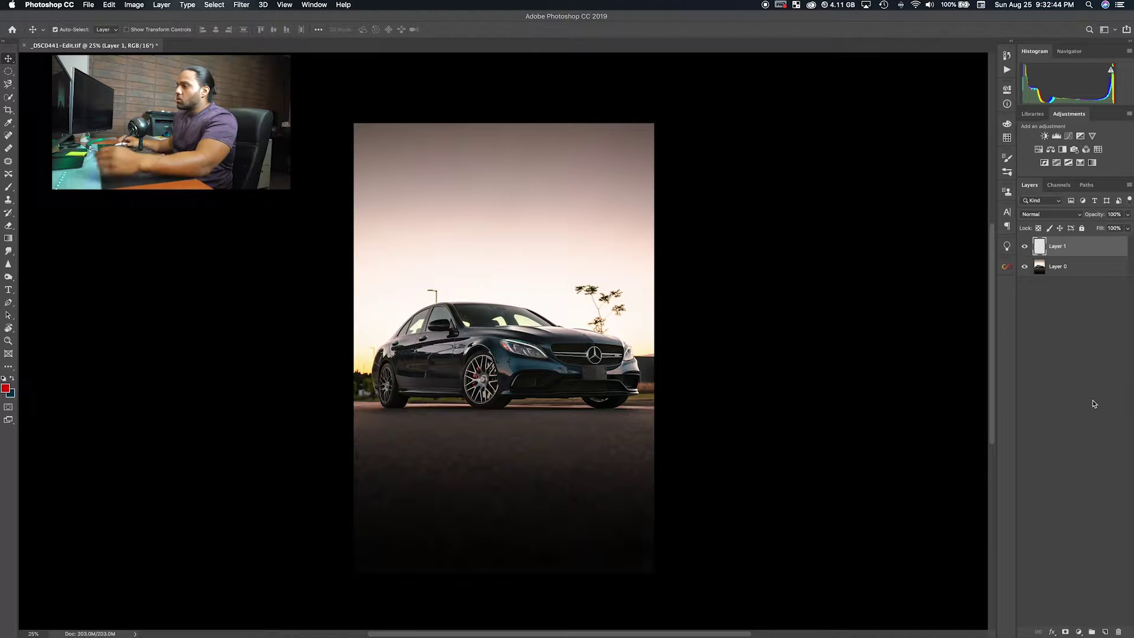
{"action": "key", "text": "b"}
{"action": "mouse_move", "coordinate": [525, 324]}
{"action": "left_mouse_down"}
{"action": "mouse_move", "coordinate": [555, 328]}
{"action": "mouse_move", "coordinate": [512, 319]}
{"action": "left_mouse_up"}
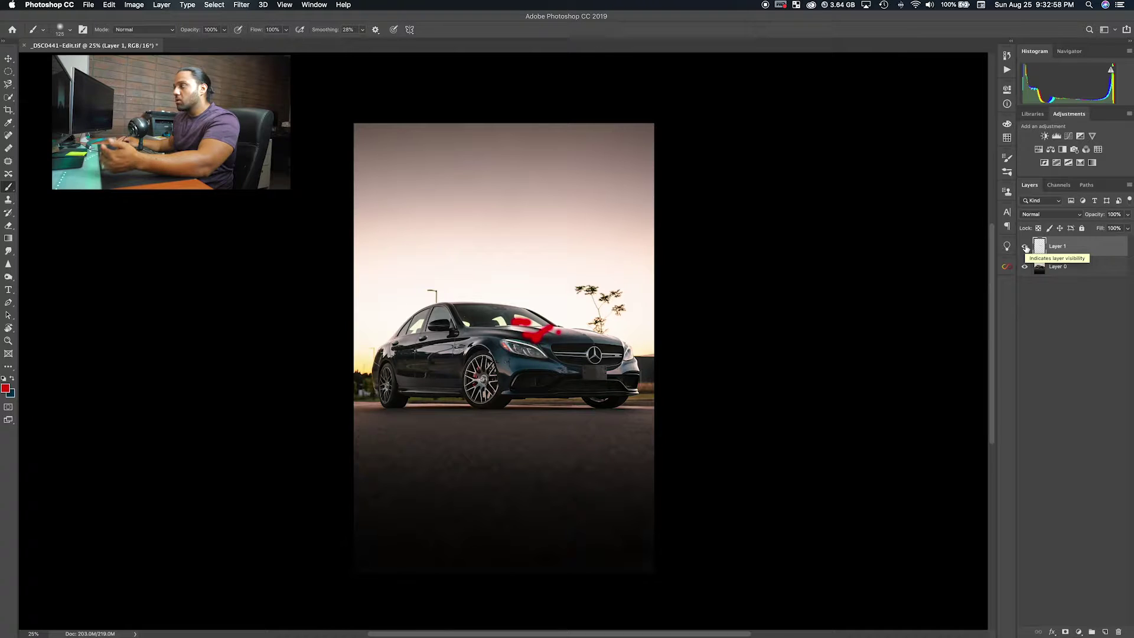
Step: Hide the layer holding the red brush stroke and delete that layer
{"action": "left_click", "coordinate": [1026, 248]}
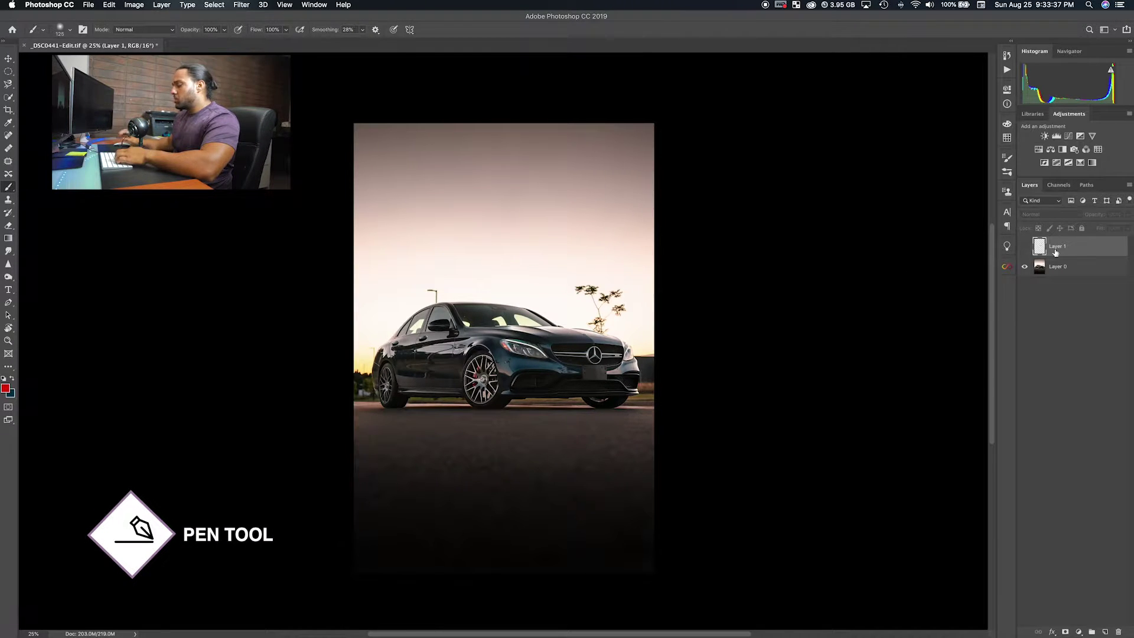
{"action": "key", "text": "Delete"}
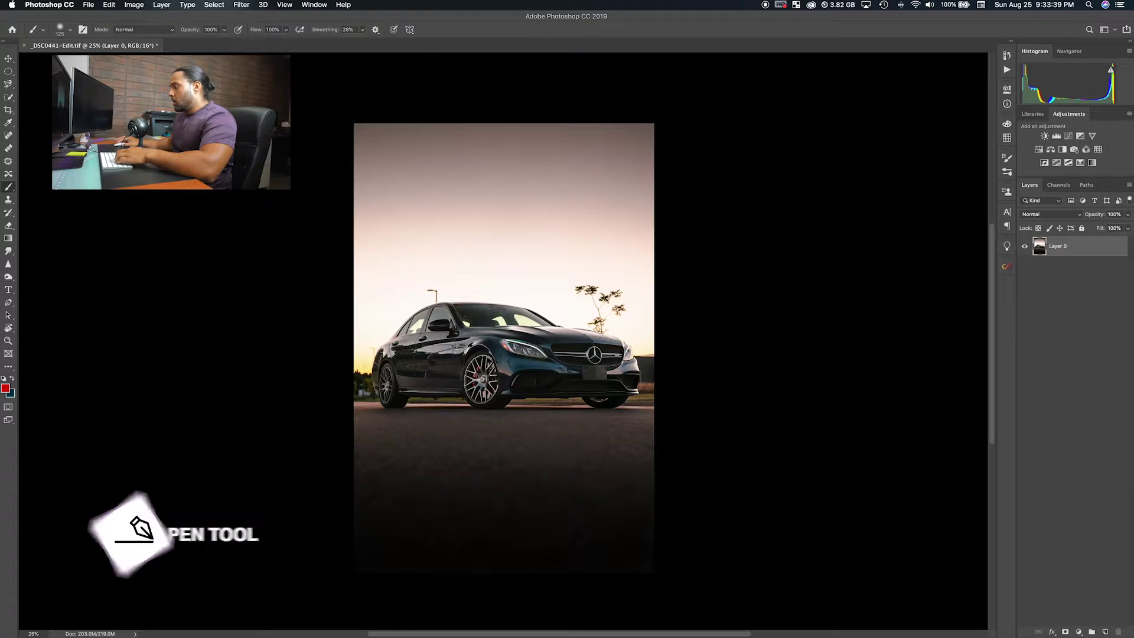
Step: Add a new layer and start a Pen tool shape at the lower-left tip of the star in the grille emblem
{"action": "left_click", "coordinate": [1106, 631]}
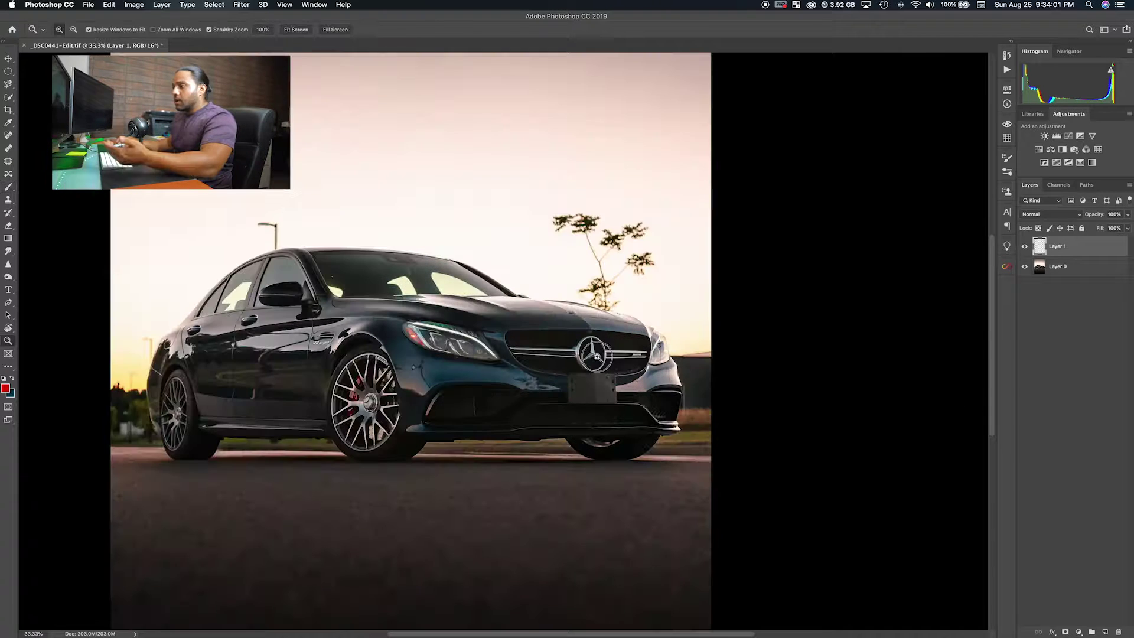
{"action": "left_click", "coordinate": [597, 357]}
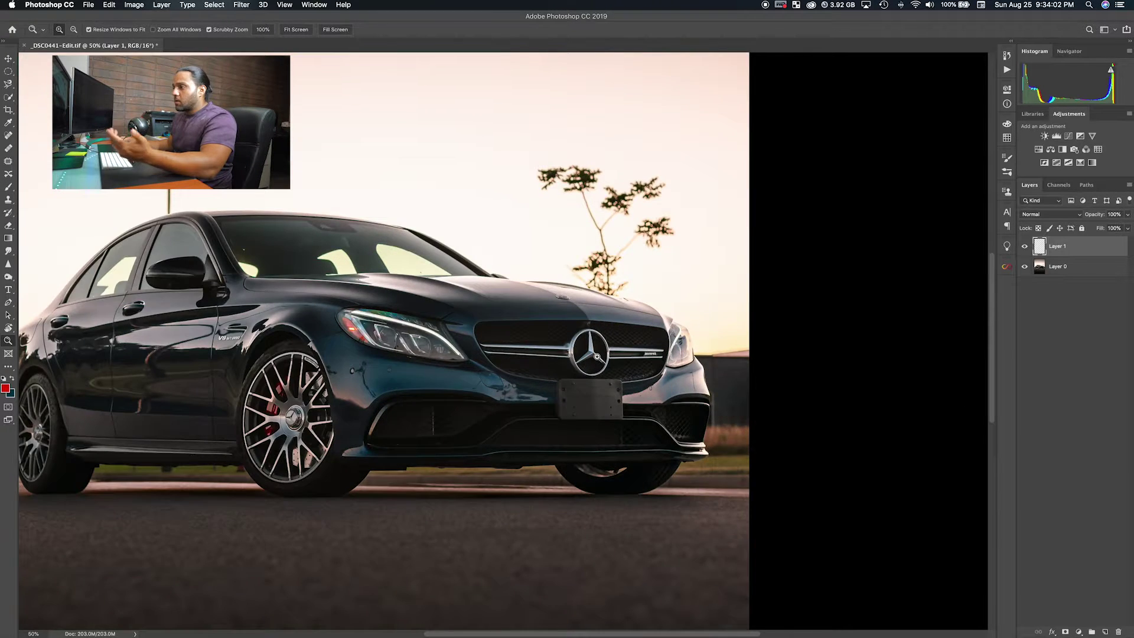
{"action": "left_click", "coordinate": [596, 357]}
{"action": "left_click", "coordinate": [596, 356]}
{"action": "left_click", "coordinate": [585, 354]}
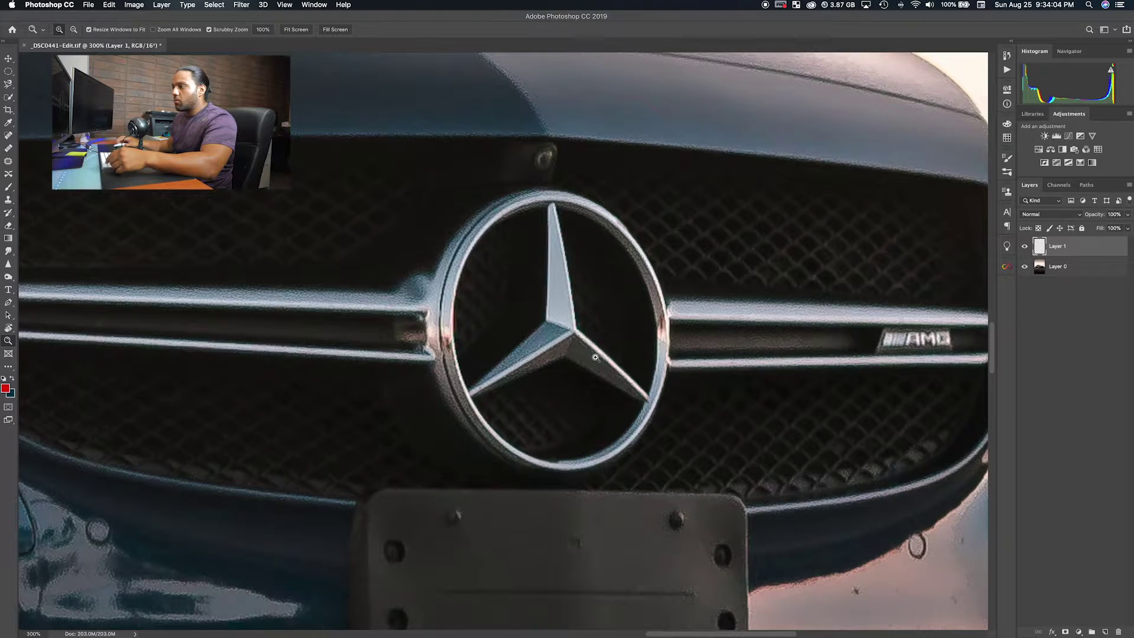
{"action": "left_click", "coordinate": [553, 347]}
{"action": "left_click", "coordinate": [538, 350]}
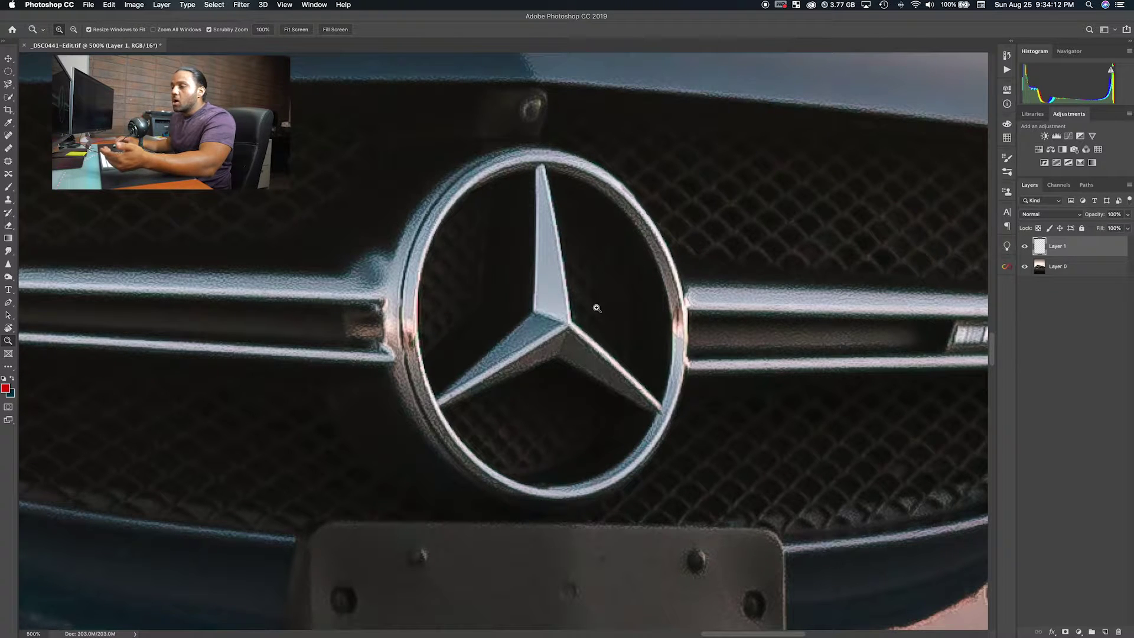
{"action": "key", "text": "p"}
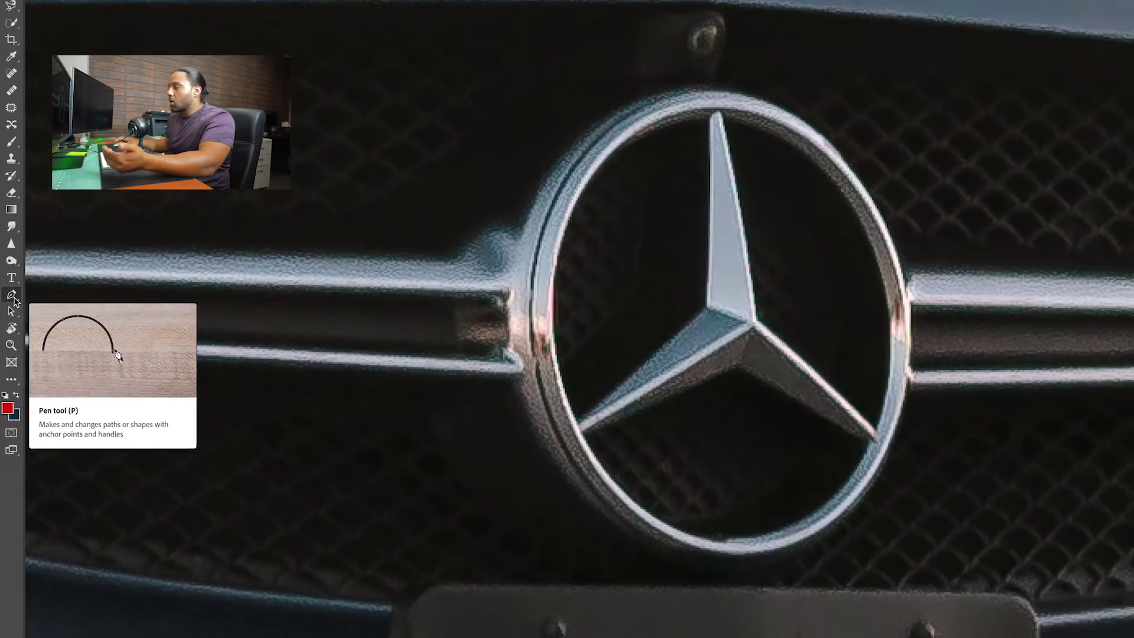
{"action": "left_click", "coordinate": [15, 290]}
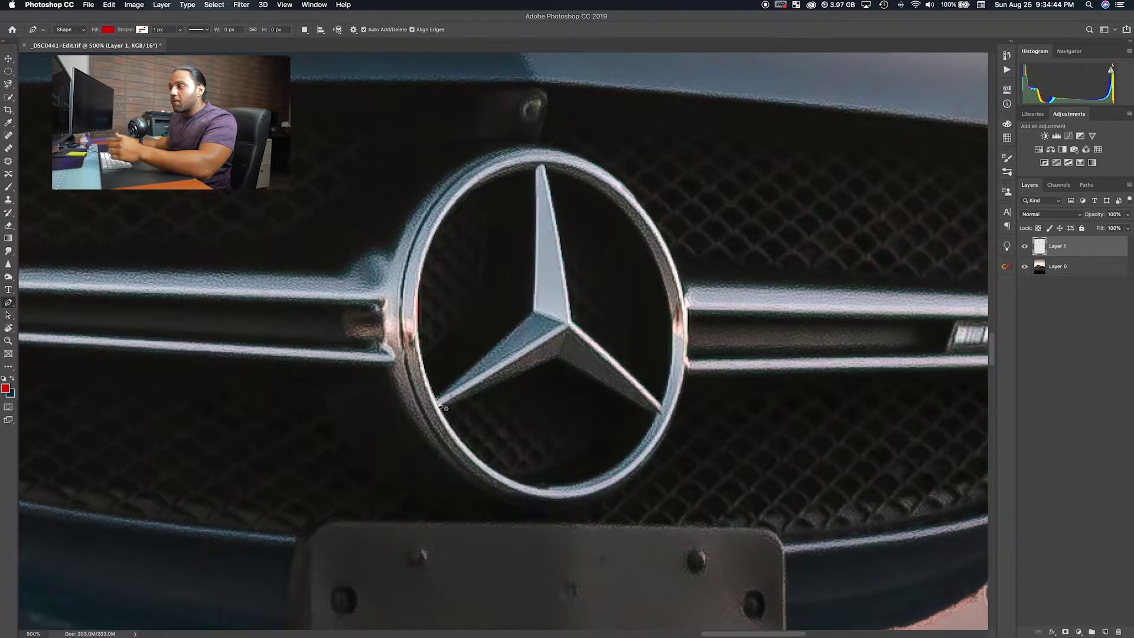
{"action": "left_click", "coordinate": [438, 400]}
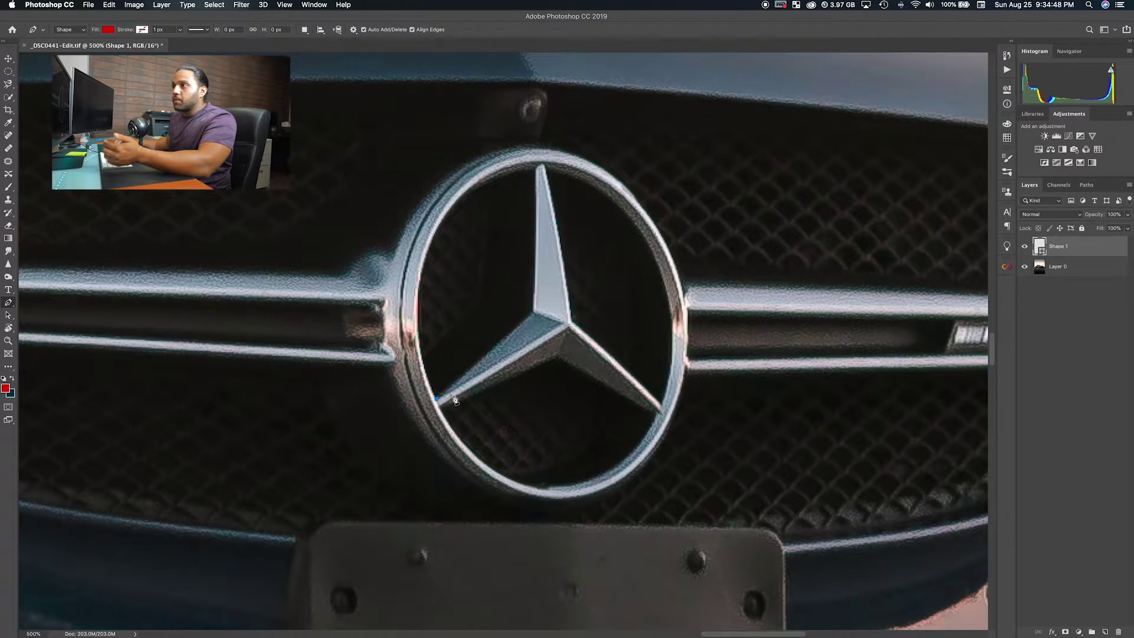
Step: Set the pen shape's fill to none and its stroke colour to green
{"action": "left_click", "coordinate": [108, 30]}
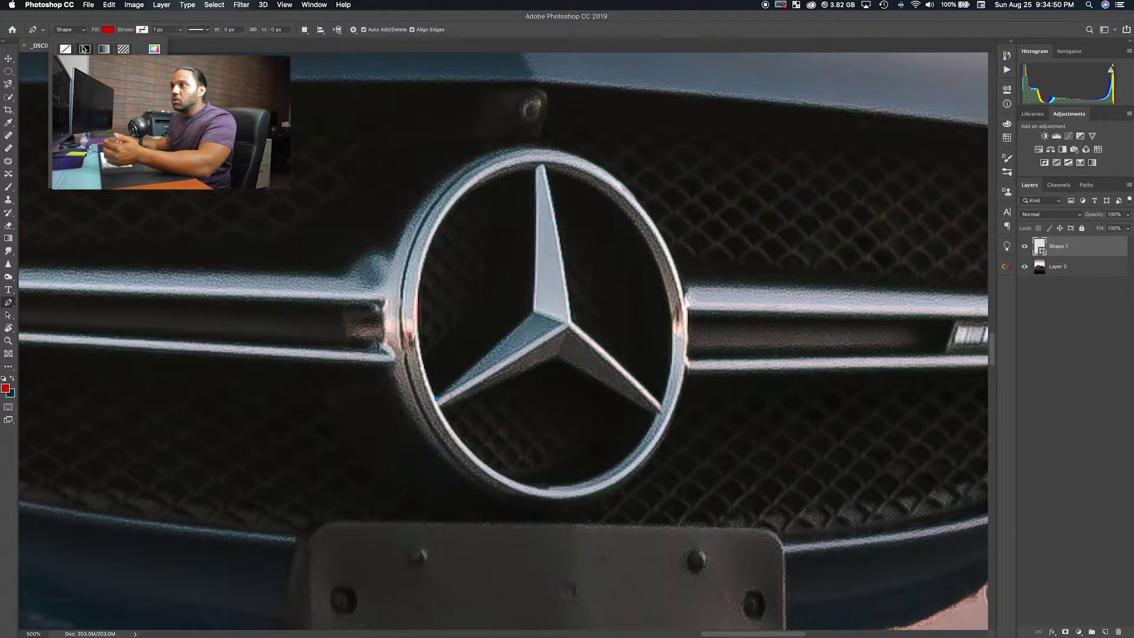
{"action": "left_click", "coordinate": [66, 51]}
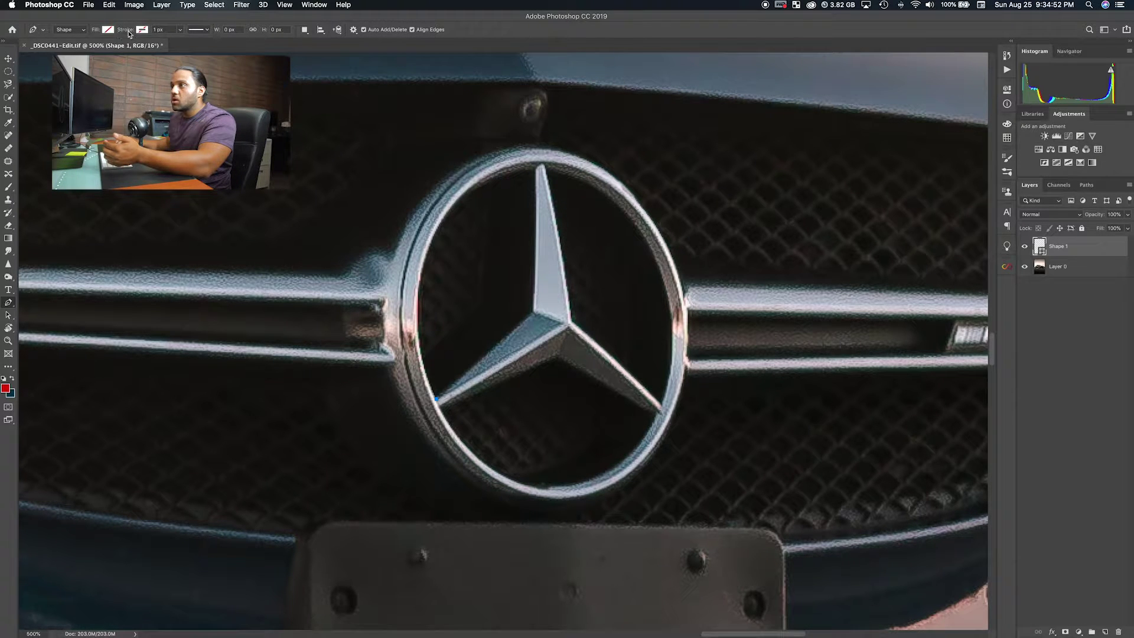
{"action": "left_click", "coordinate": [141, 29]}
{"action": "left_click", "coordinate": [248, 177]}
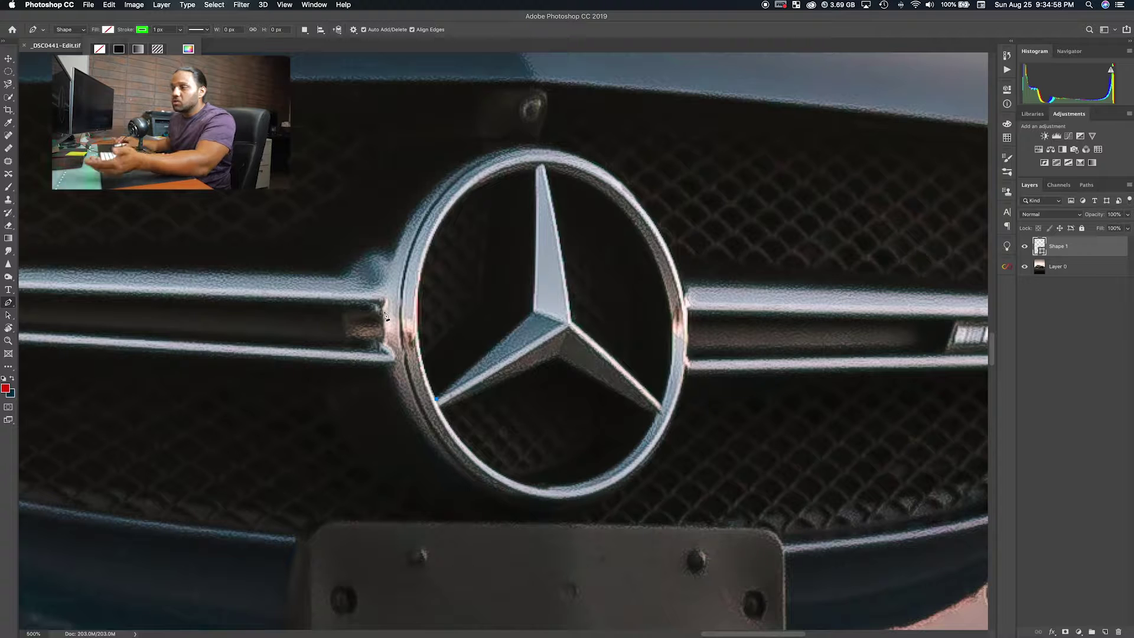
Step: Trace the star's upper edges with straight segments from the lower-left tip through the top tip to the lower-right tip
{"action": "left_click", "coordinate": [438, 400]}
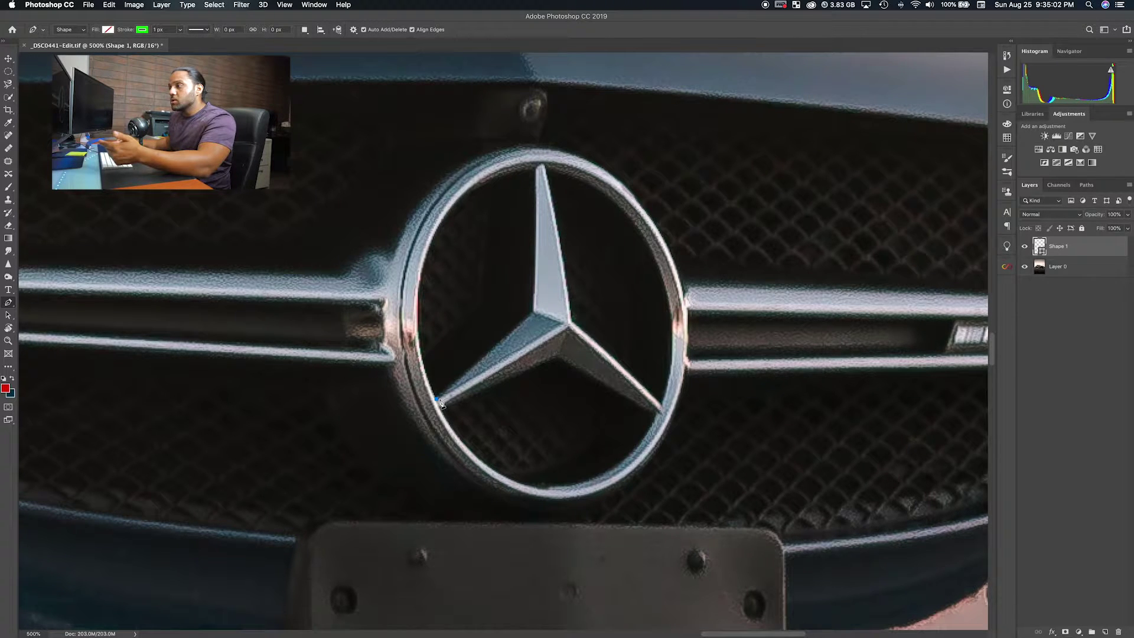
{"action": "left_click", "coordinate": [534, 314]}
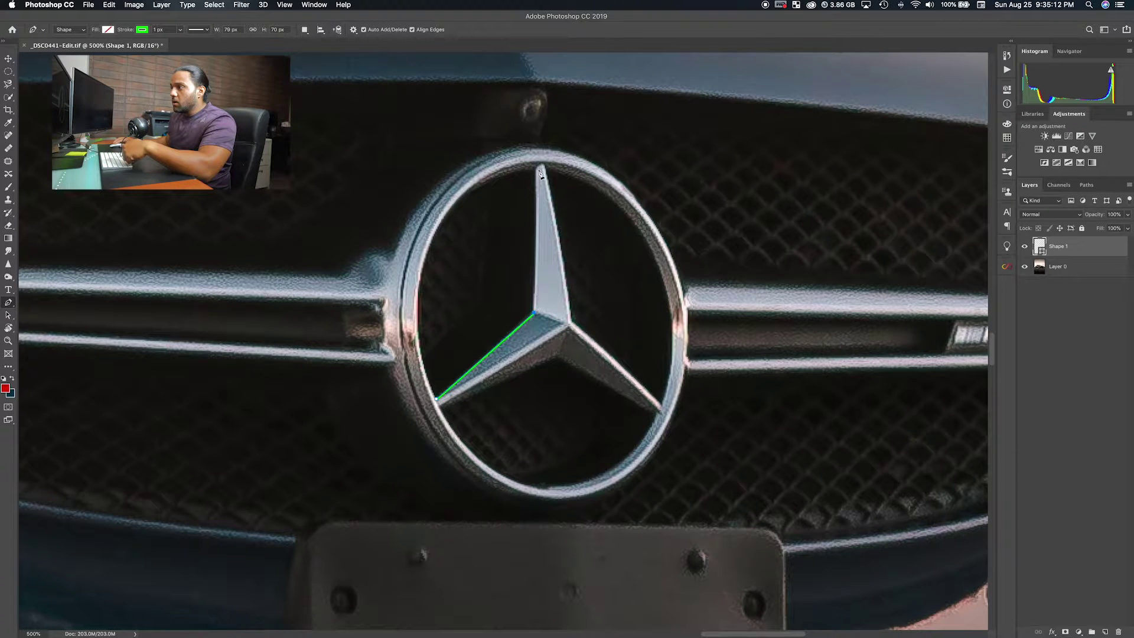
{"action": "left_click", "coordinate": [537, 169]}
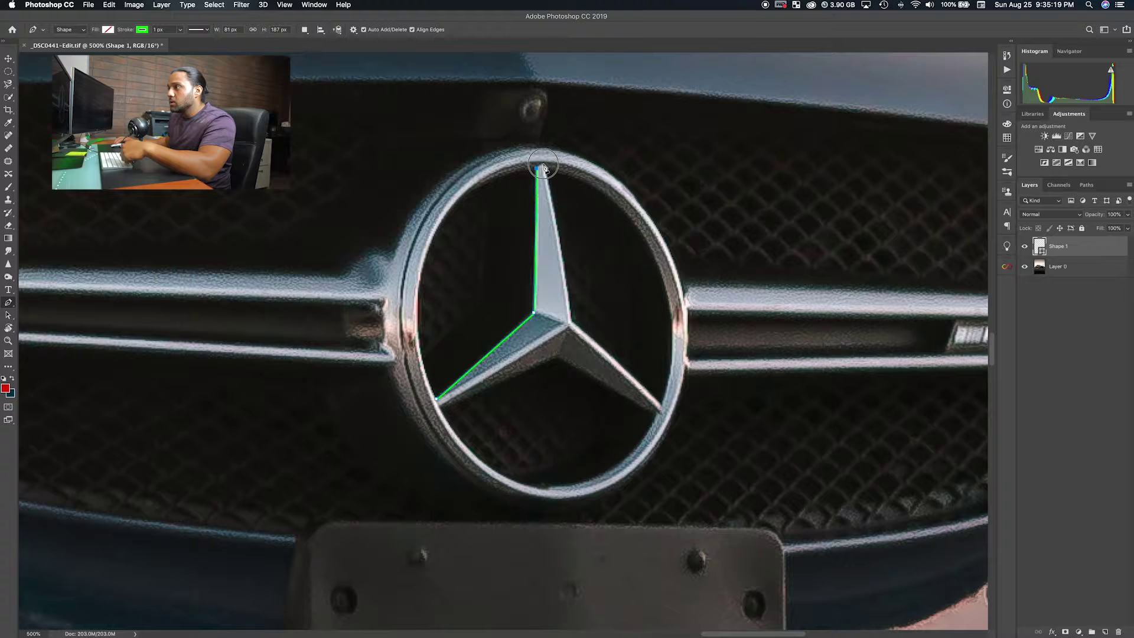
{"action": "left_click", "coordinate": [571, 320]}
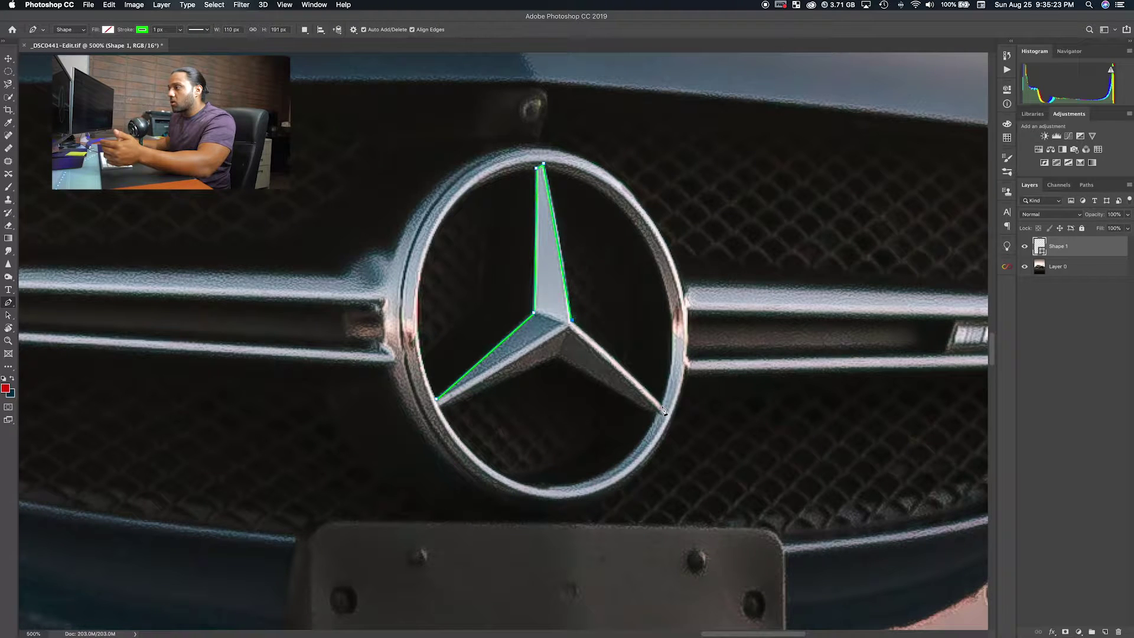
{"action": "left_click", "coordinate": [663, 410]}
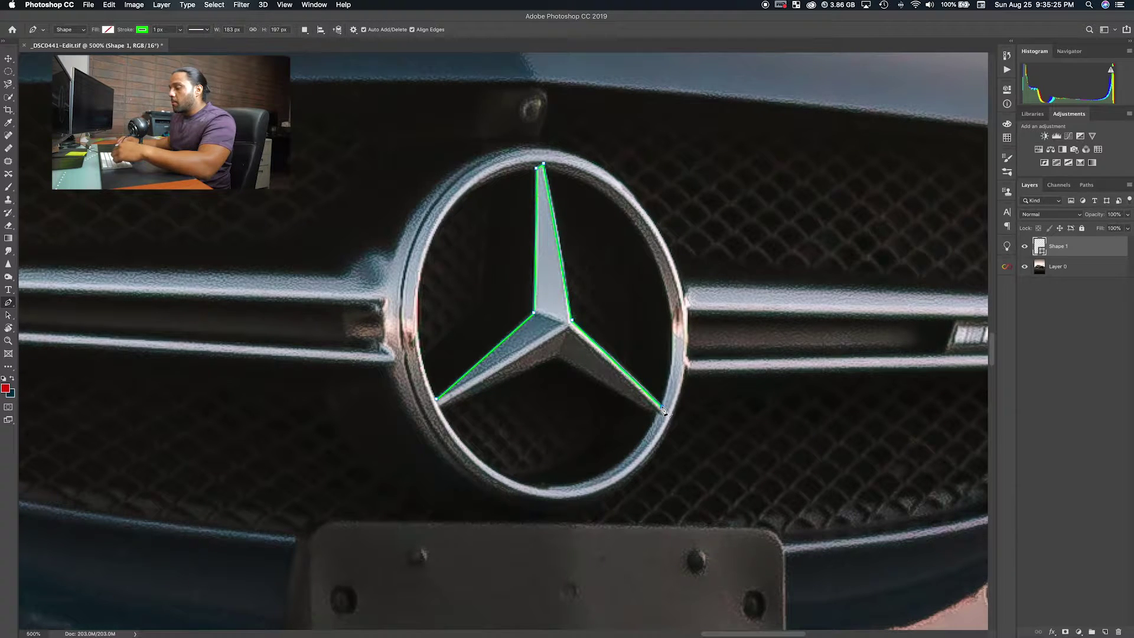
Step: Undo the lower-right tip point, place it again with direction handles, and complete the outline along the star's lower edges
{"action": "key", "text": "super+z"}
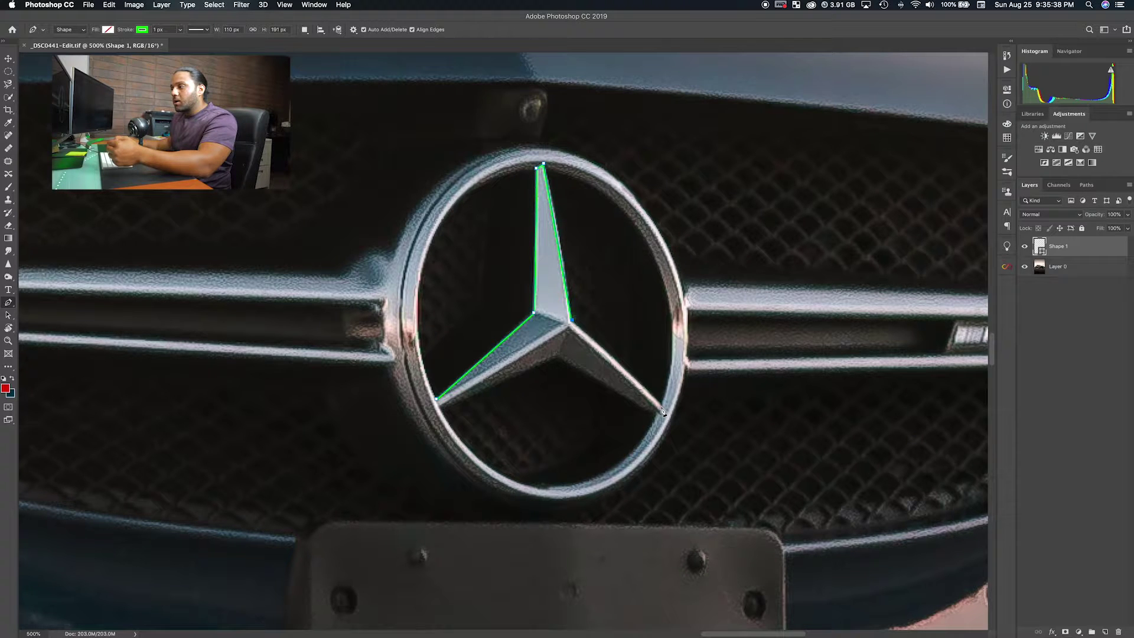
{"action": "left_click", "coordinate": [662, 410]}
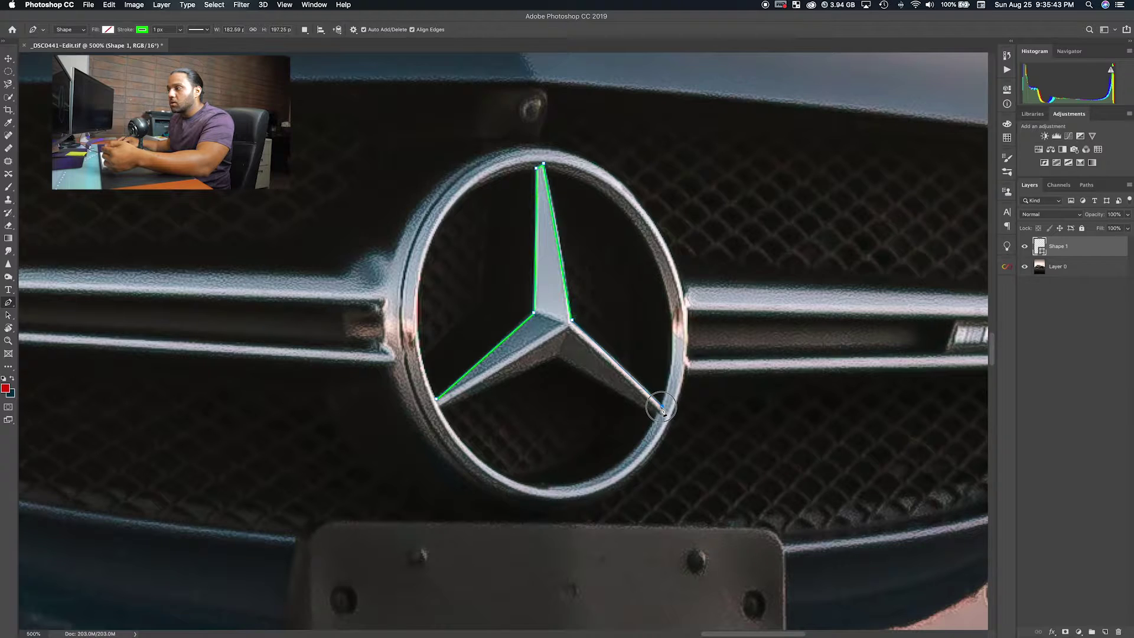
{"action": "mouse_move", "coordinate": [662, 410]}
{"action": "left_mouse_down"}
{"action": "mouse_move", "coordinate": [676, 426]}
{"action": "mouse_move", "coordinate": [656, 453]}
{"action": "mouse_move", "coordinate": [698, 476]}
{"action": "mouse_move", "coordinate": [692, 441]}
{"action": "left_mouse_up"}
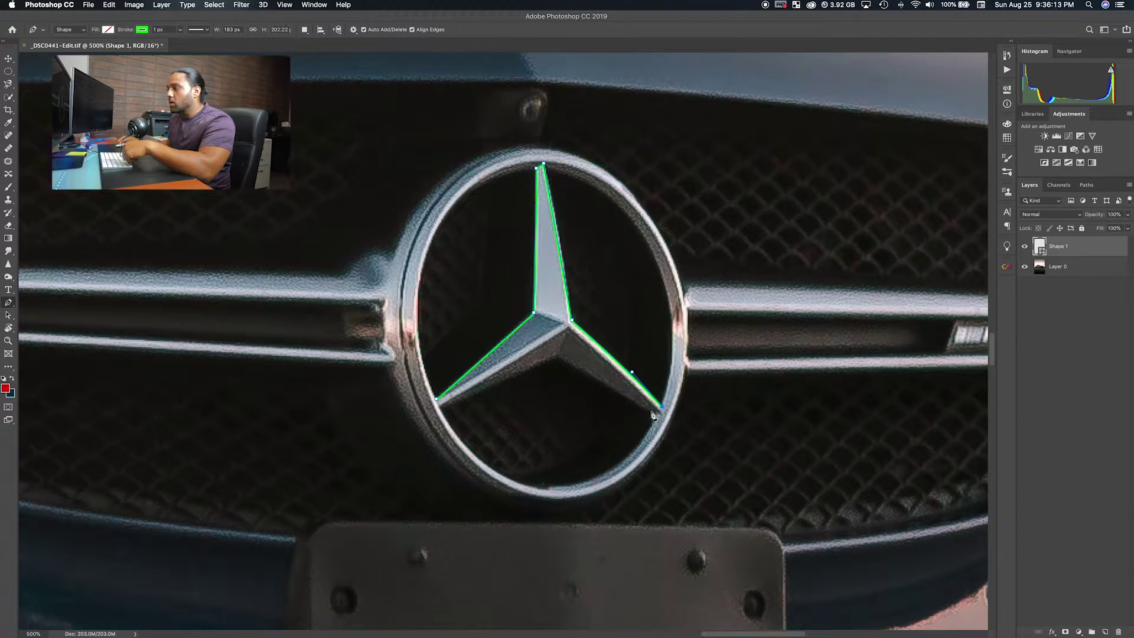
{"action": "left_click", "coordinate": [558, 355]}
{"action": "left_click", "coordinate": [440, 408]}
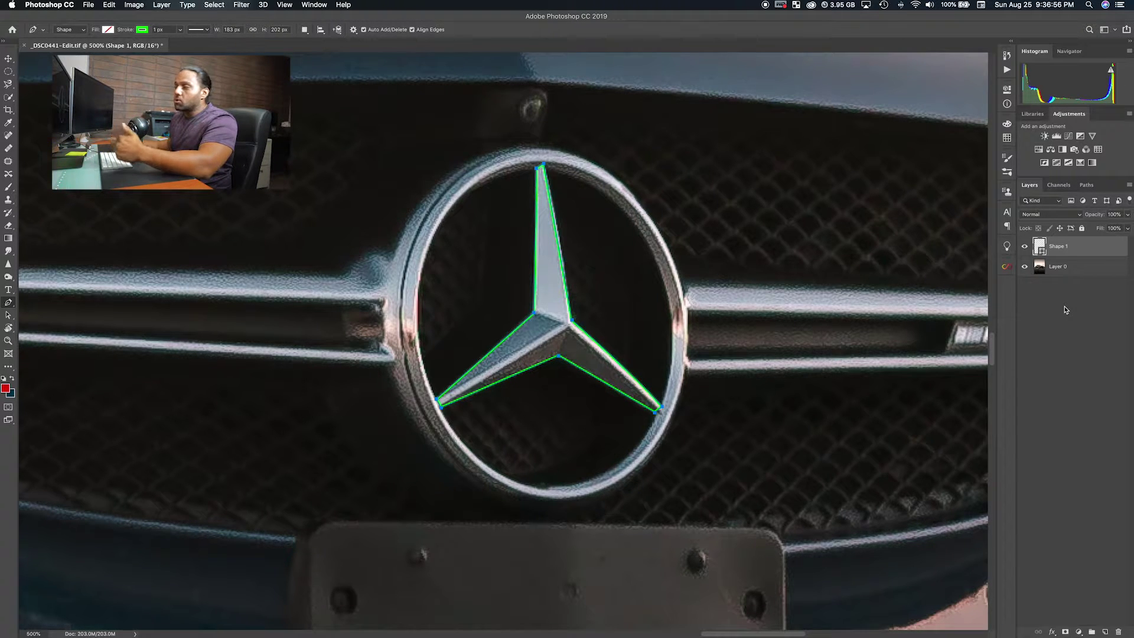
Step: Convert the star path into a new anti-aliased selection with a feather radius of 0 pixels
{"action": "scroll", "coordinate": [616, 337], "scroll_direction": "up", "scroll_amount": 2}
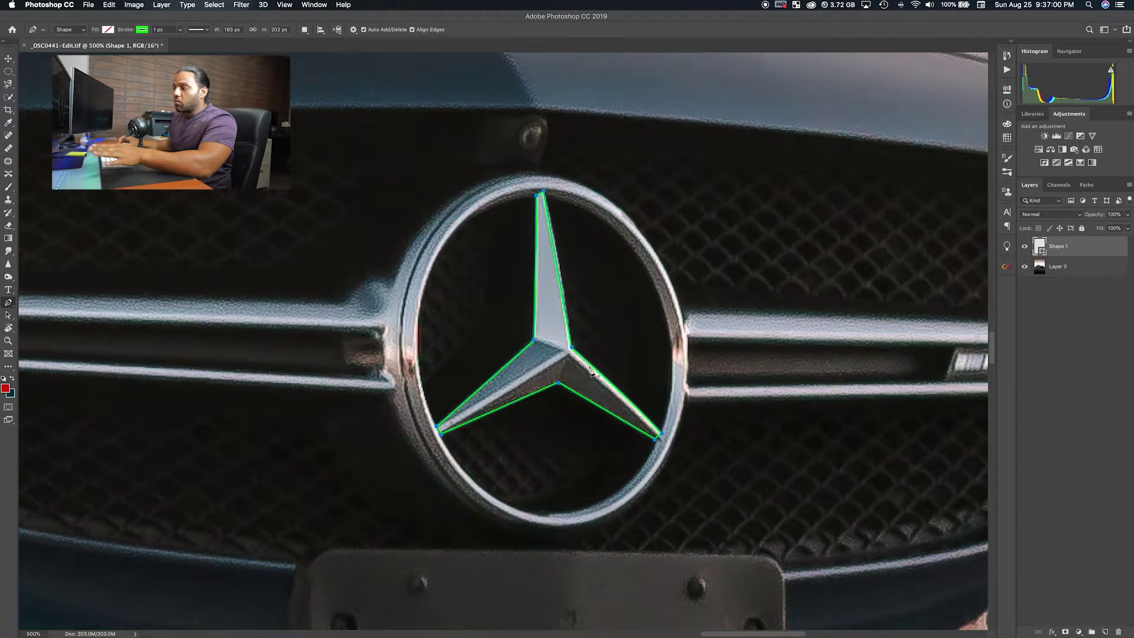
{"action": "right_click", "coordinate": [570, 335]}
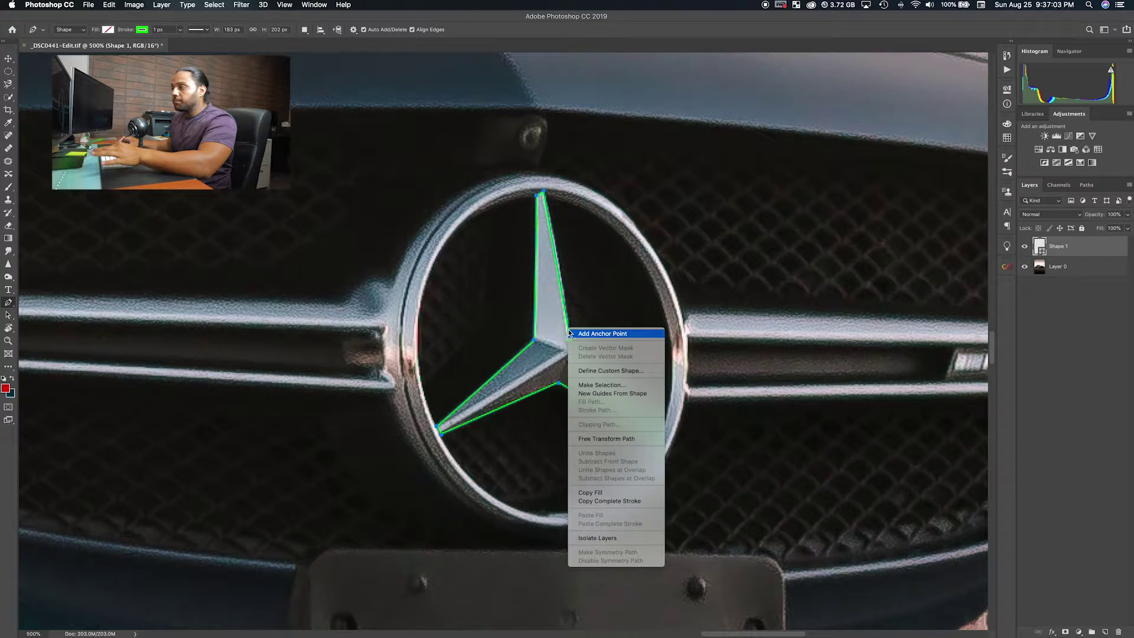
{"action": "left_click", "coordinate": [595, 385]}
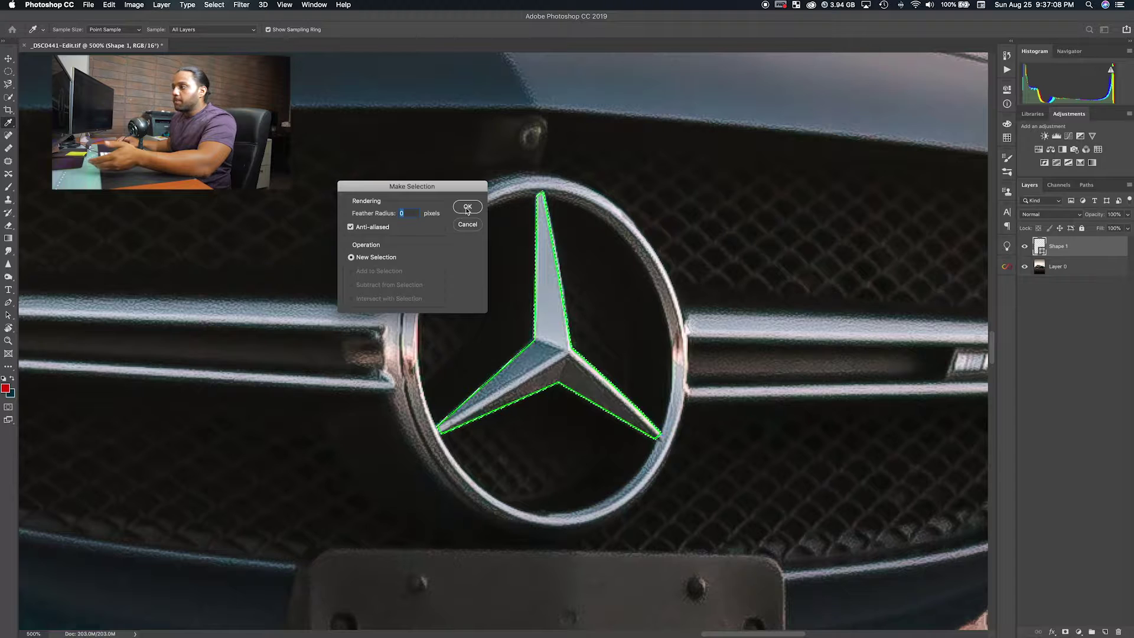
{"action": "left_click", "coordinate": [467, 207]}
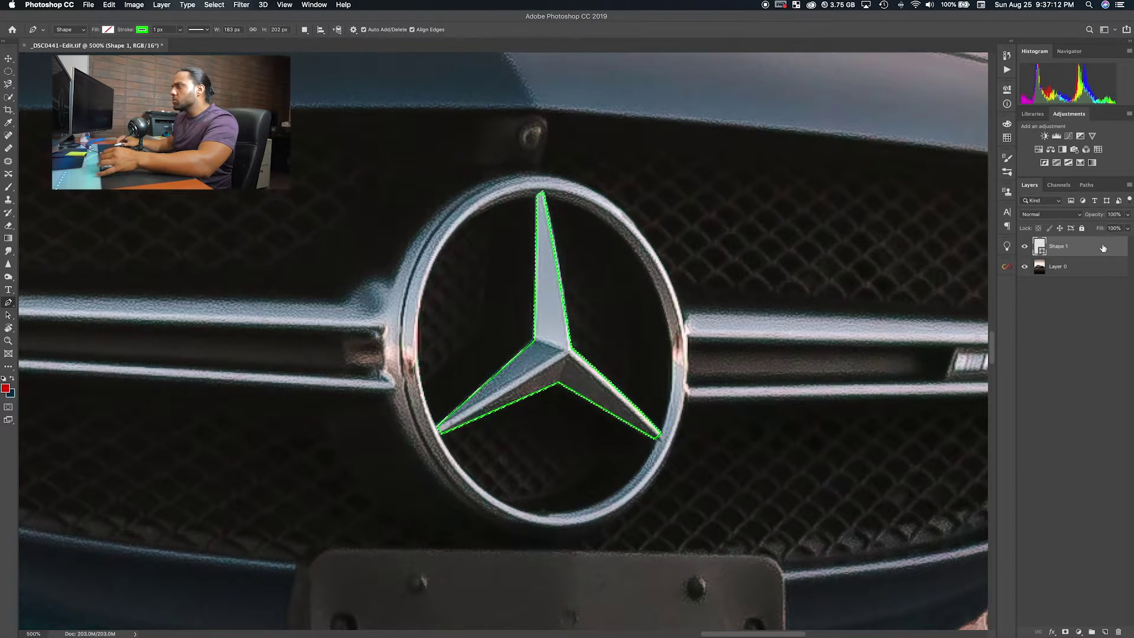
Step: Copy the selected star from Layer 0 onto a new layer and delete the Shape 1 outline layer
{"action": "left_click", "coordinate": [1071, 270]}
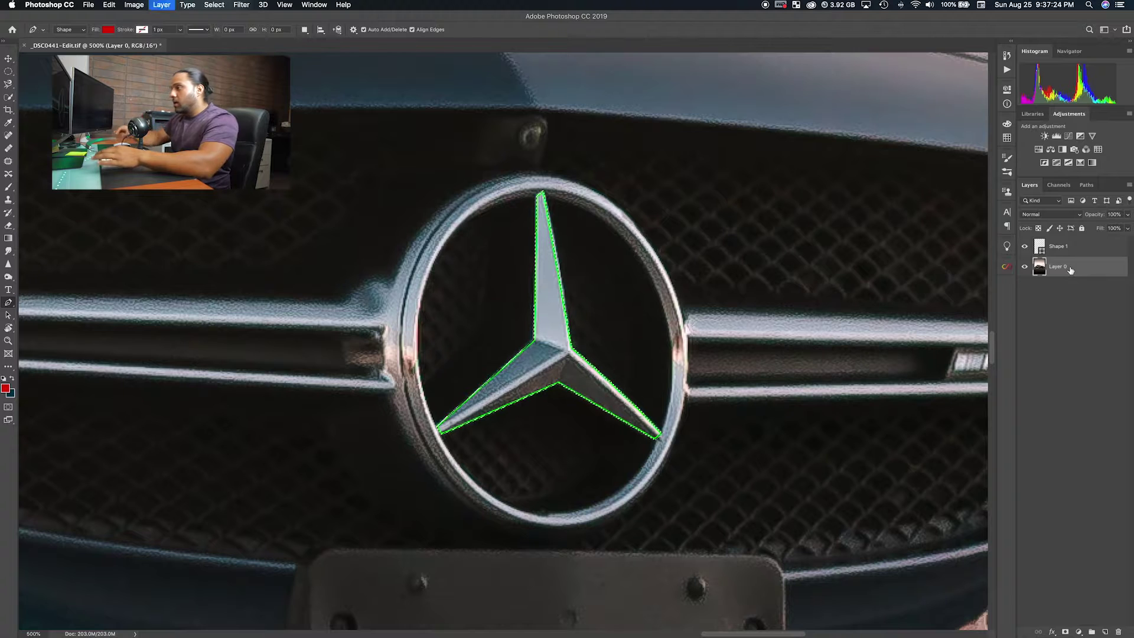
{"action": "key", "text": "super+alt+shift+n"}
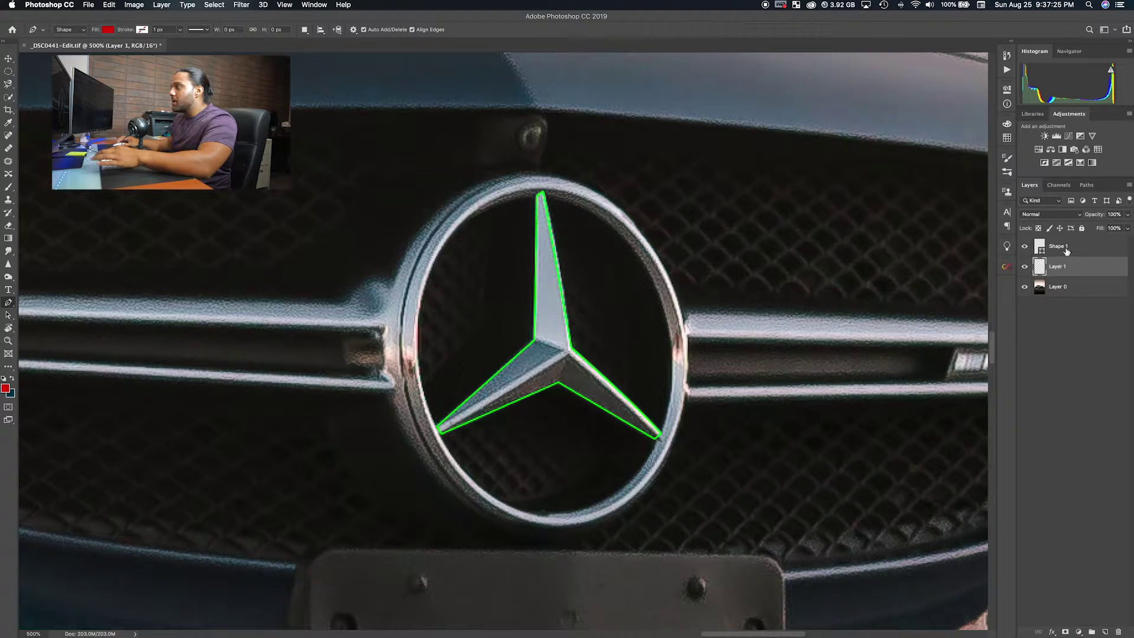
{"action": "left_click", "coordinate": [1065, 252]}
{"action": "key", "text": "Delete"}
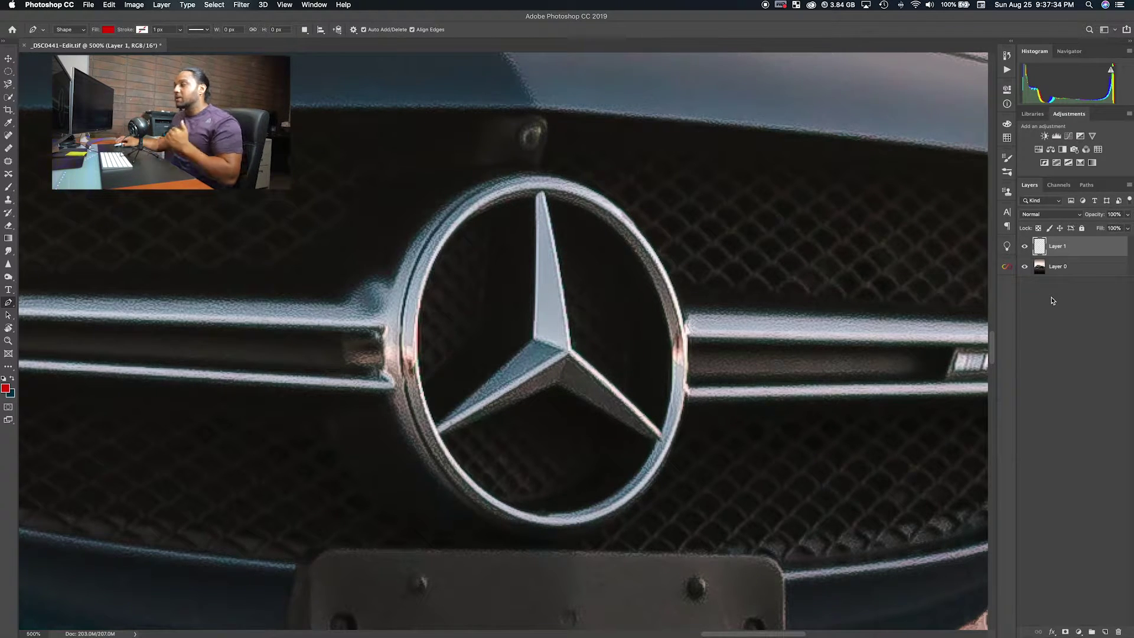
Step: Hide the Layer 0 photo so that only the cut-out star is displayed
{"action": "left_click", "coordinate": [1025, 269]}
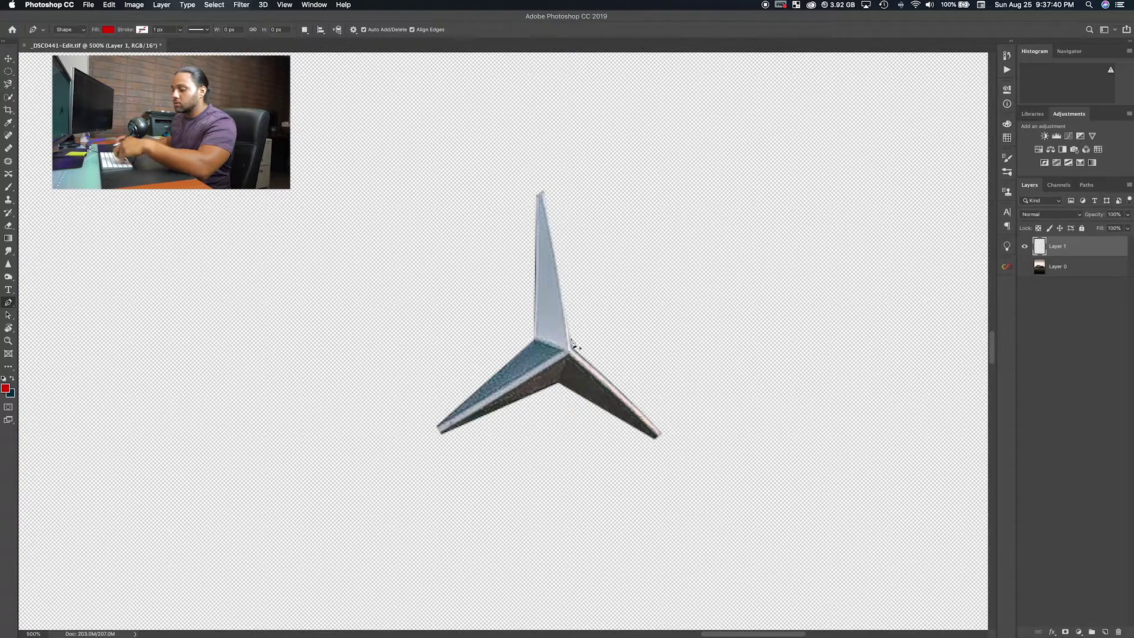
{"action": "key", "text": "z"}
{"action": "left_click", "coordinate": [524, 381], "text": "alt"}
{"action": "left_click", "coordinate": [524, 381], "text": "alt"}
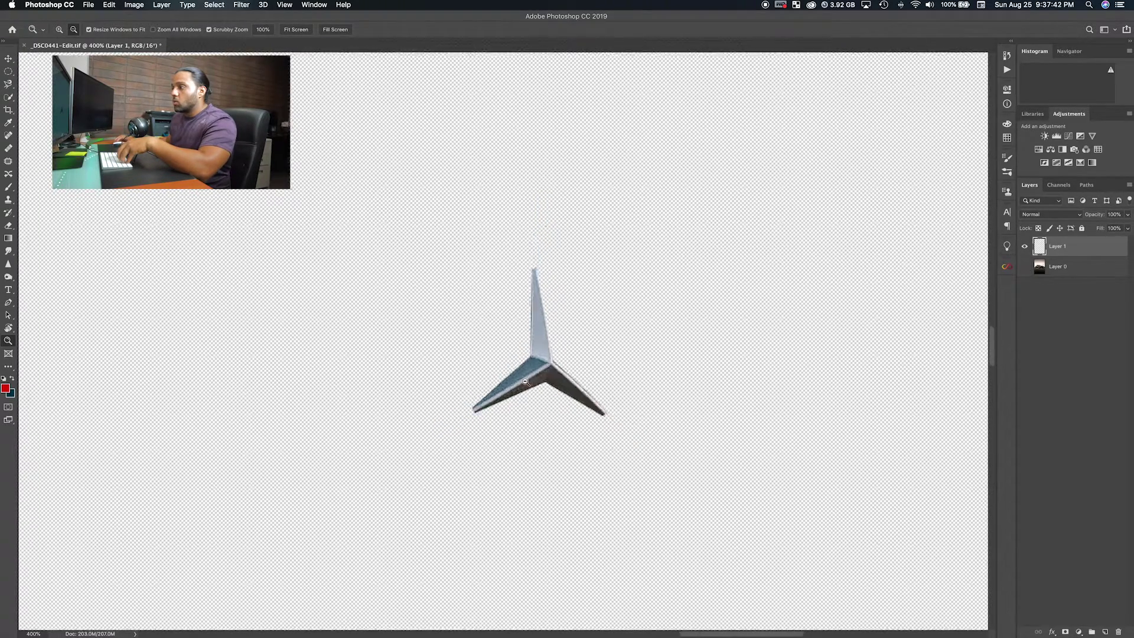
Step: Examine the isolated star at the scale of the whole transparent canvas
{"action": "left_click", "coordinate": [525, 381], "text": "alt"}
{"action": "left_click", "coordinate": [527, 381], "text": "alt"}
{"action": "left_click", "coordinate": [530, 381], "text": "alt"}
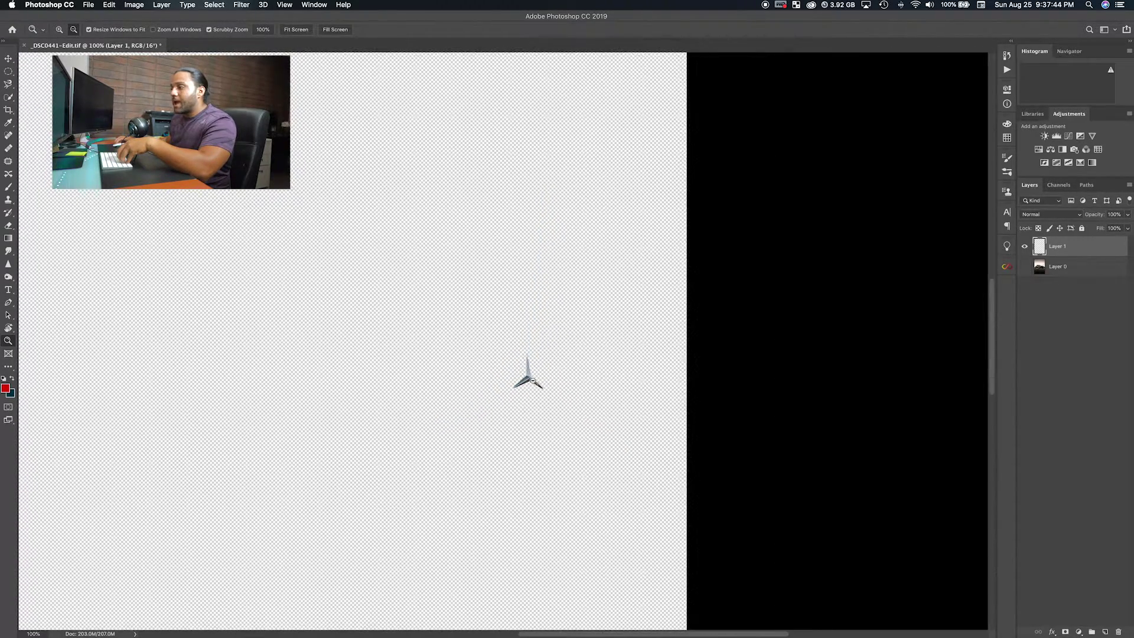
{"action": "left_click", "coordinate": [533, 382], "text": "alt"}
{"action": "left_click", "coordinate": [529, 383], "text": "alt"}
{"action": "left_click", "coordinate": [550, 390], "text": "alt"}
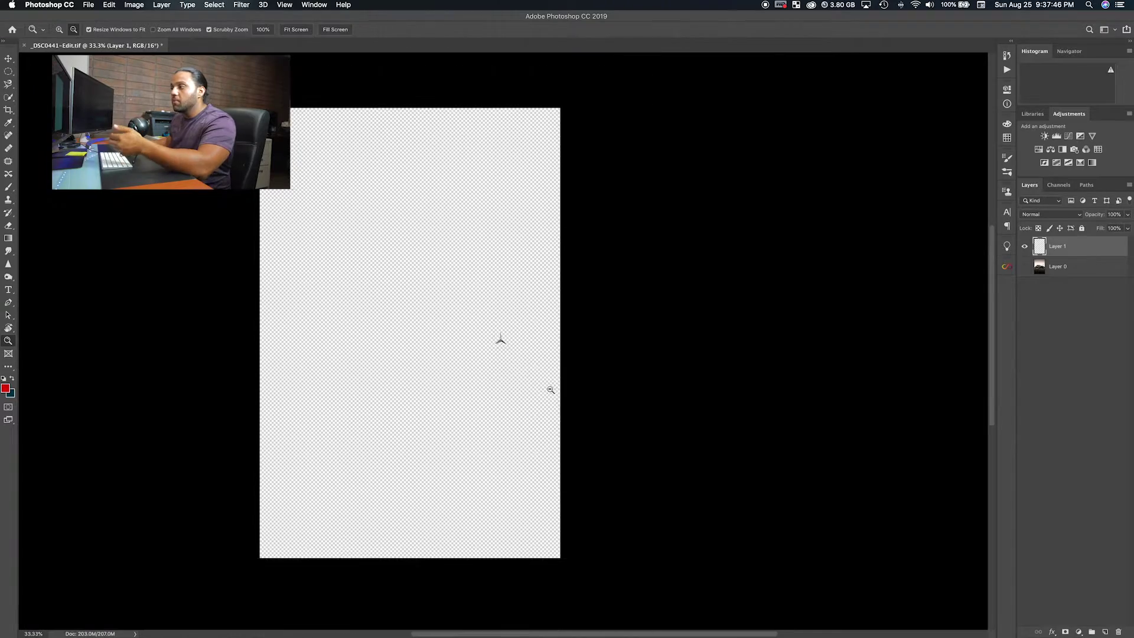
{"action": "key", "text": "p"}
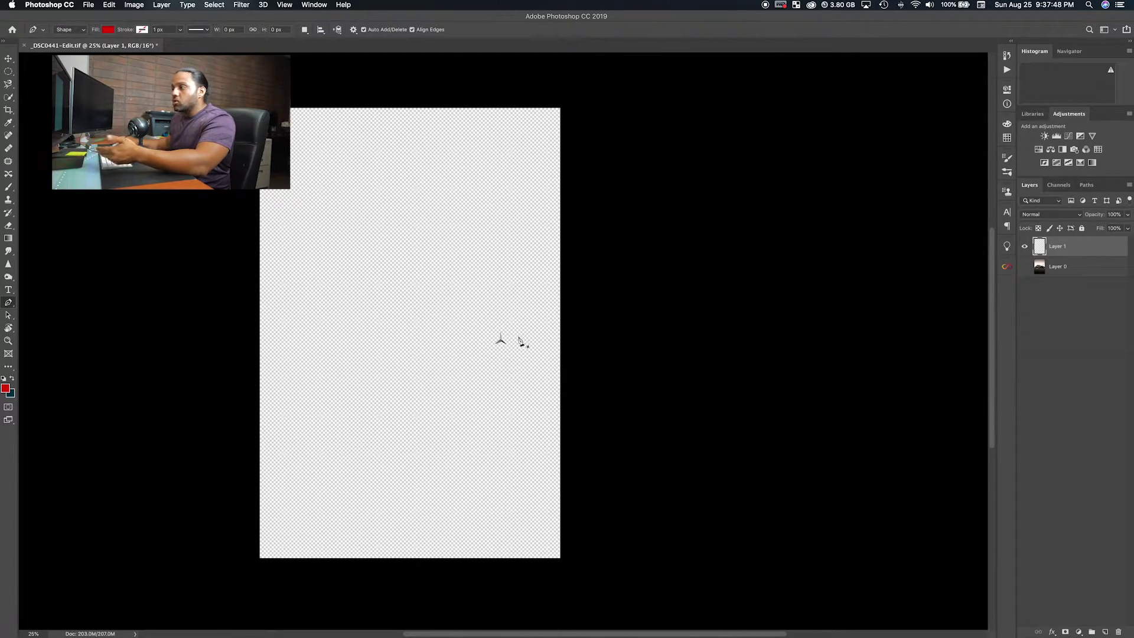
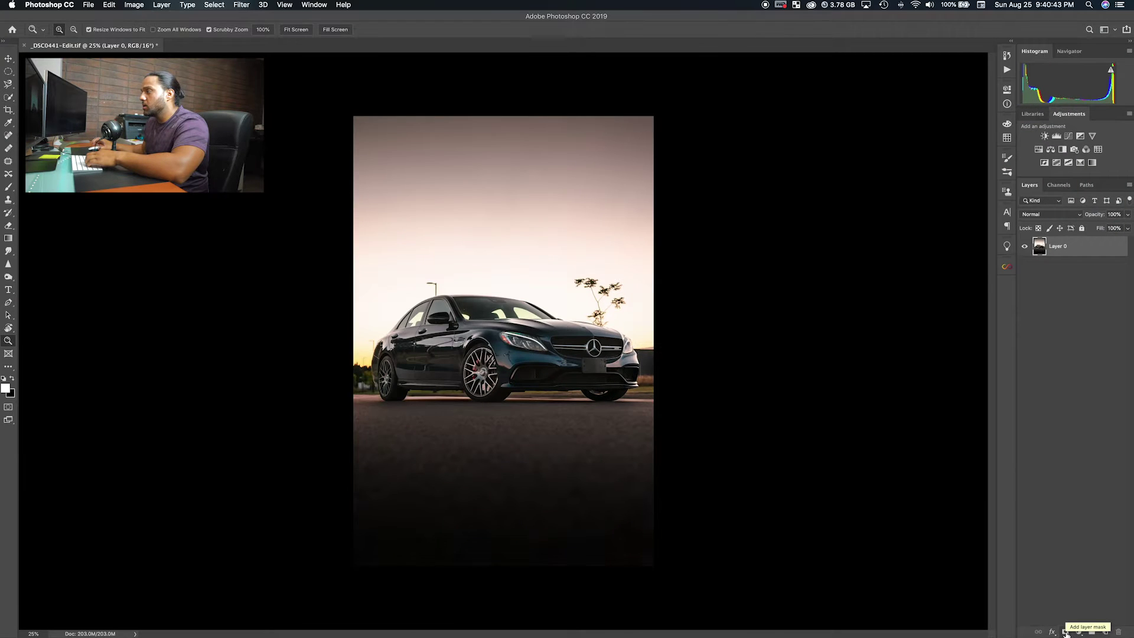
Step: Add a black layer mask that hides all of Layer 0 and make the mask active for editing
{"action": "left_click", "coordinate": [1000, 630]}
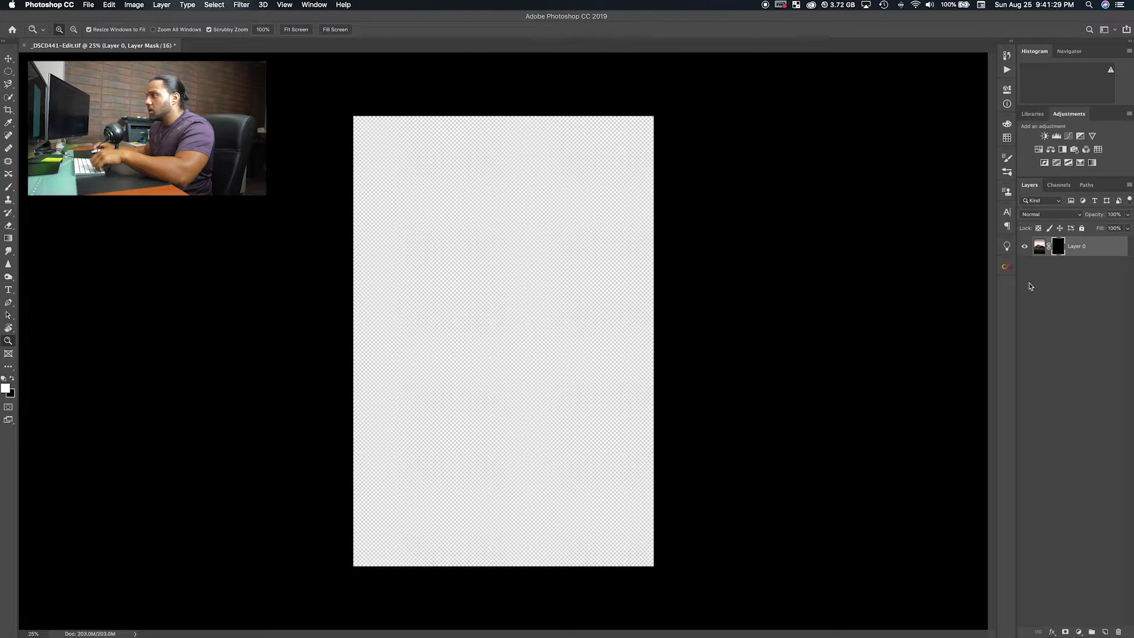
{"action": "left_click", "coordinate": [1041, 248]}
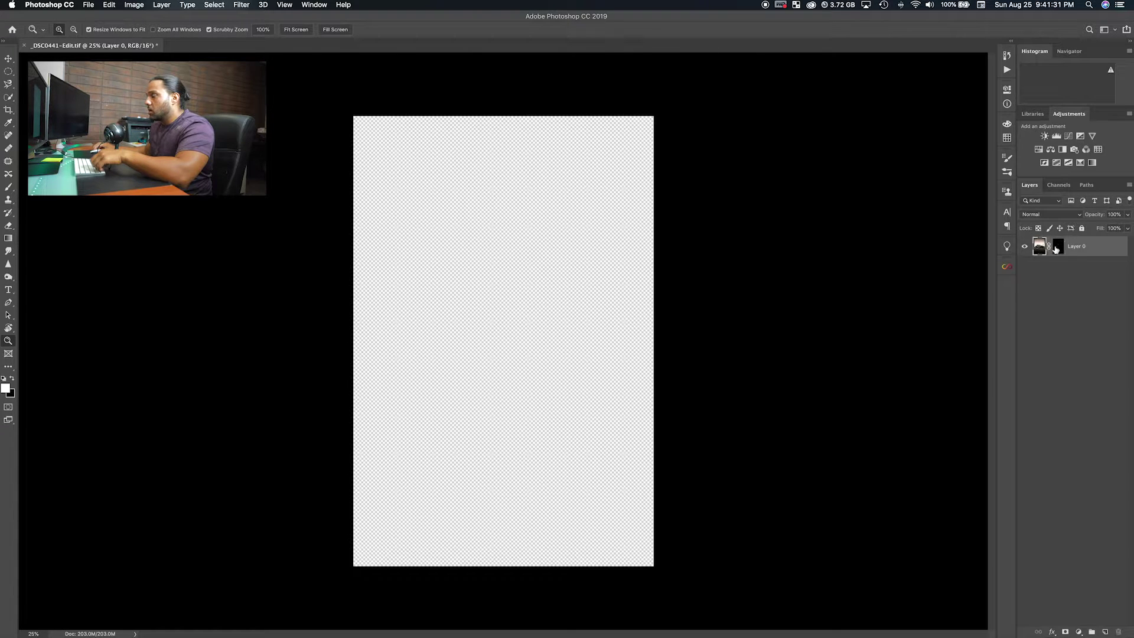
{"action": "left_click", "coordinate": [1059, 247]}
Step: Paint white on Layer 0's mask with a soft brush to reveal the car's front, and black over the front wheel to hide it
{"action": "key", "text": "b"}
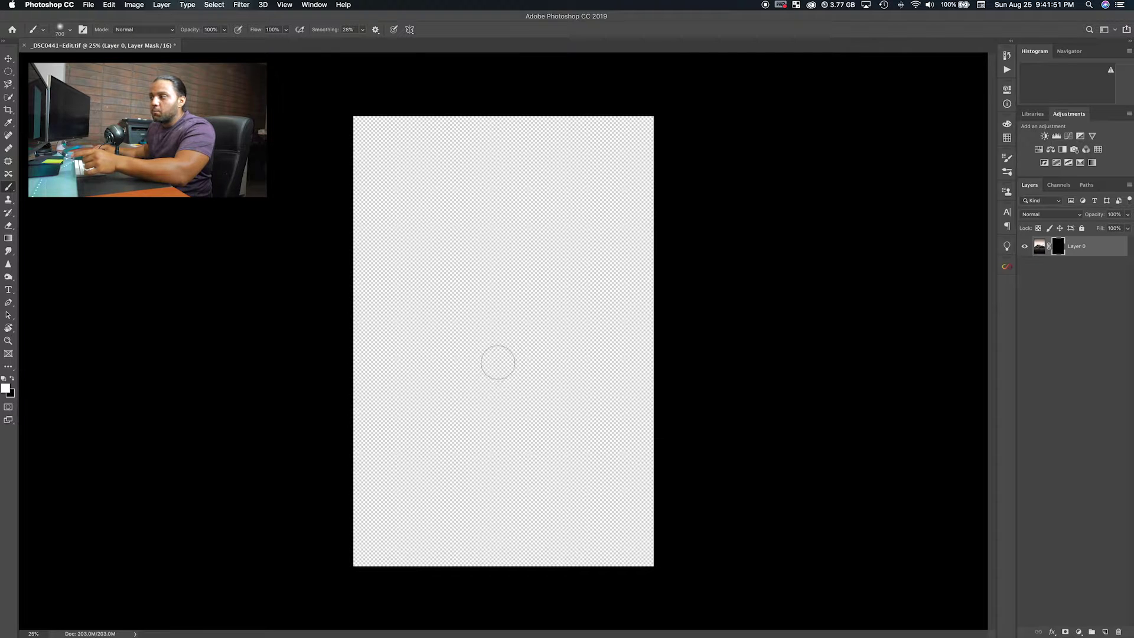
{"action": "mouse_move", "coordinate": [494, 358]}
{"action": "left_mouse_down"}
{"action": "mouse_move", "coordinate": [567, 348]}
{"action": "mouse_move", "coordinate": [451, 350]}
{"action": "mouse_move", "coordinate": [549, 333]}
{"action": "mouse_move", "coordinate": [564, 387]}
{"action": "mouse_move", "coordinate": [478, 372]}
{"action": "left_mouse_up"}
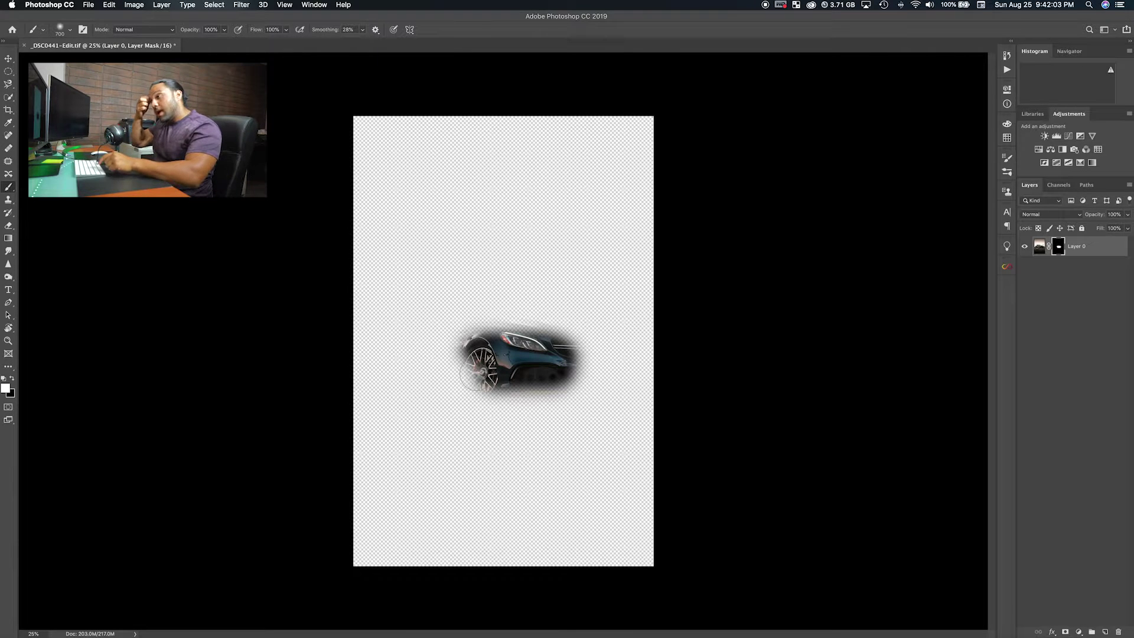
{"action": "key", "text": "x"}
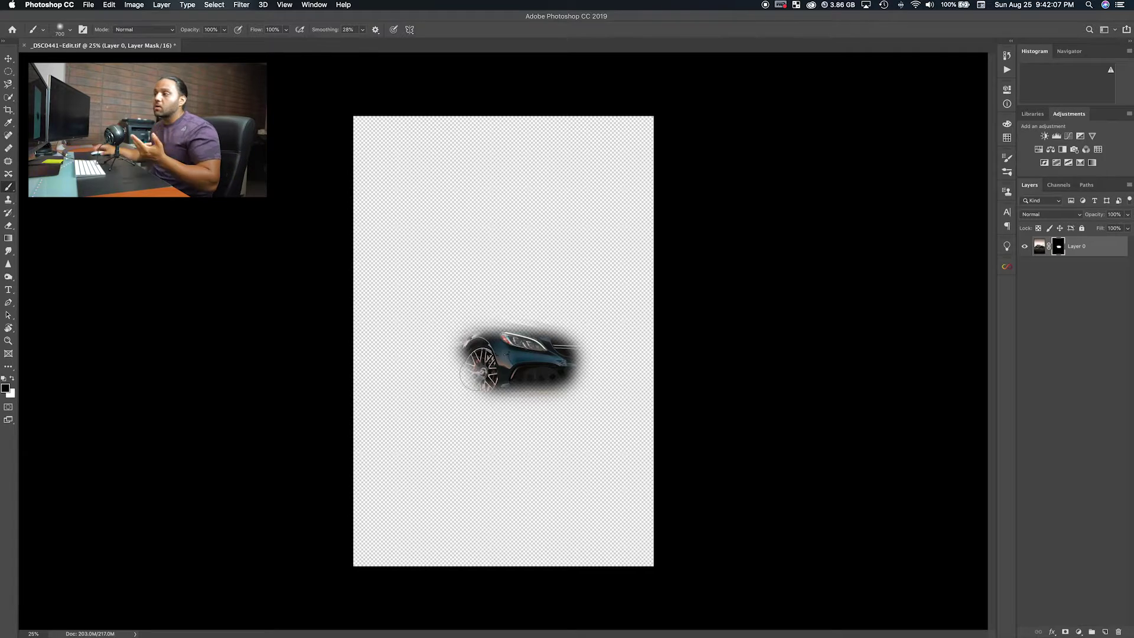
{"action": "mouse_move", "coordinate": [470, 378]}
{"action": "left_mouse_down"}
{"action": "mouse_move", "coordinate": [476, 338]}
{"action": "mouse_move", "coordinate": [481, 372]}
{"action": "left_mouse_up"}
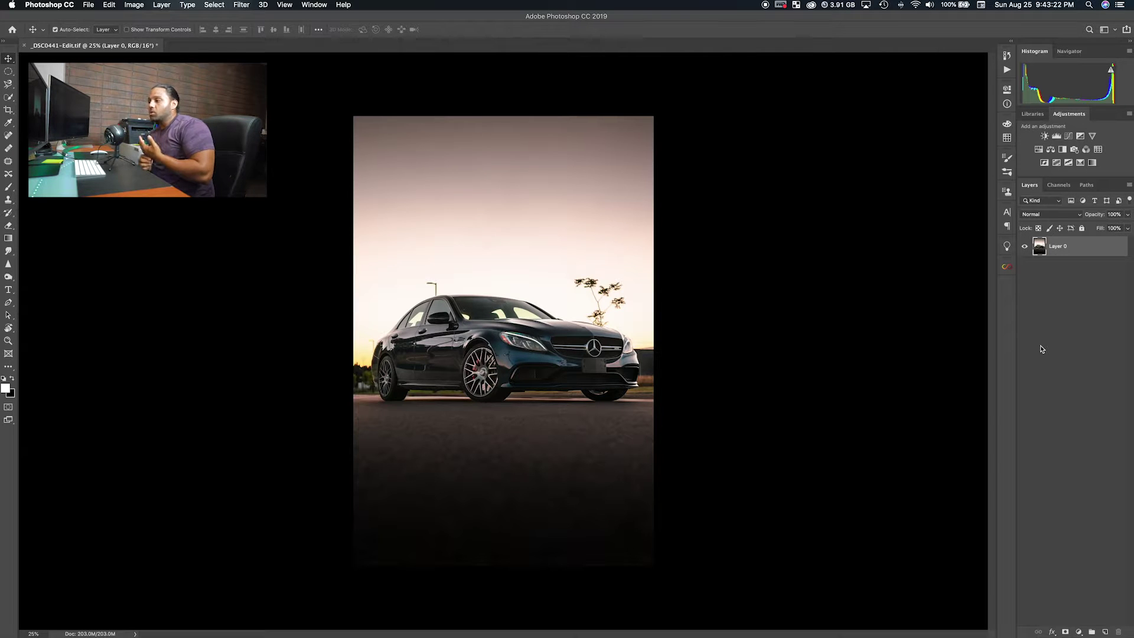
Step: Remove the lamp post above the car's roof with the Clone Stamp, sampling the clear sky beside it
{"action": "key", "text": "z"}
{"action": "left_click", "coordinate": [463, 298]}
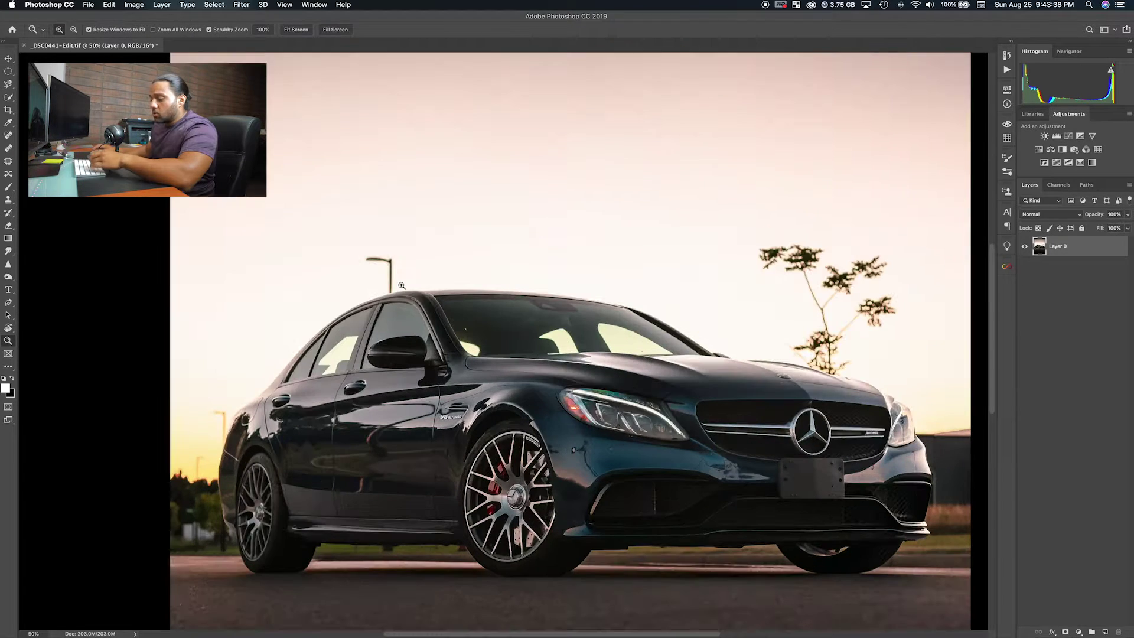
{"action": "left_click", "coordinate": [402, 286]}
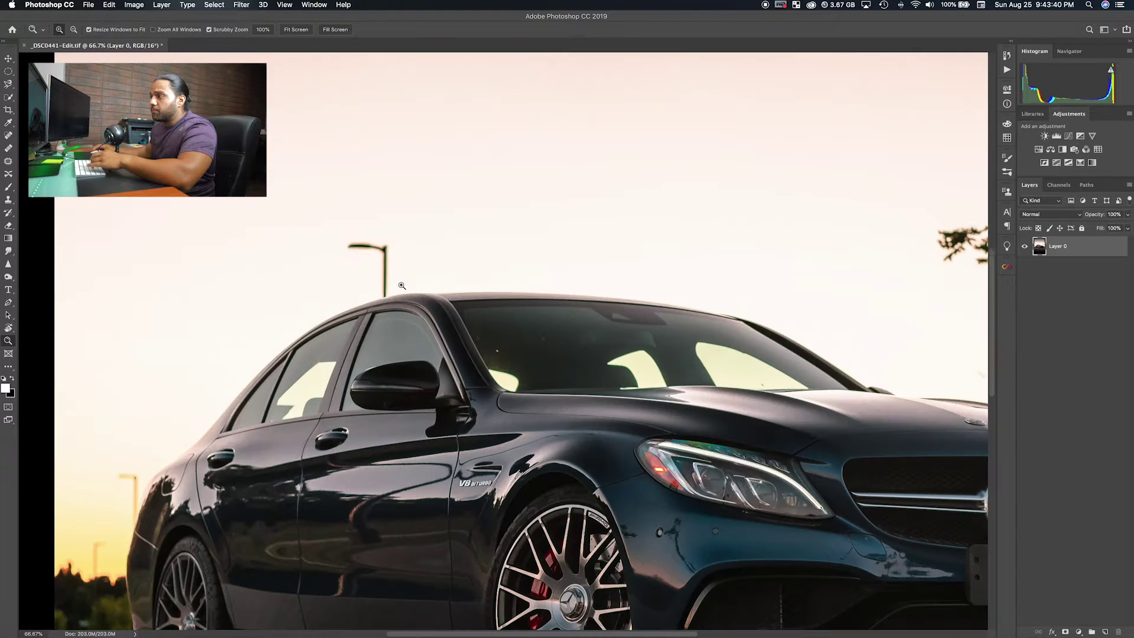
{"action": "key", "text": "s"}
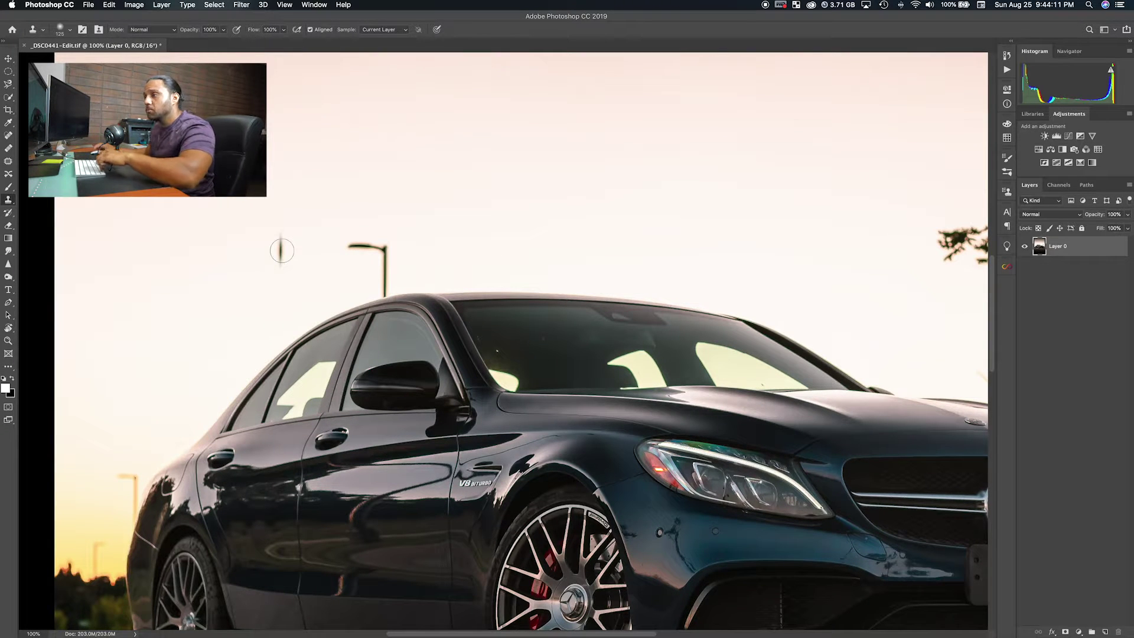
{"action": "left_click", "coordinate": [282, 251], "text": "alt"}
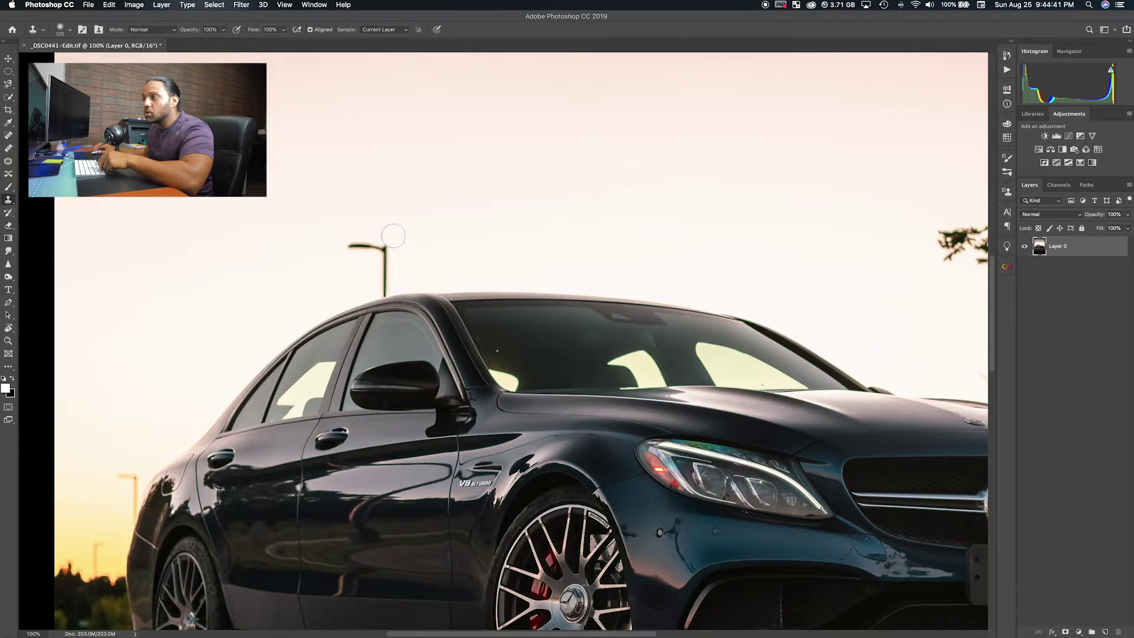
{"action": "left_click", "coordinate": [293, 251], "text": "alt"}
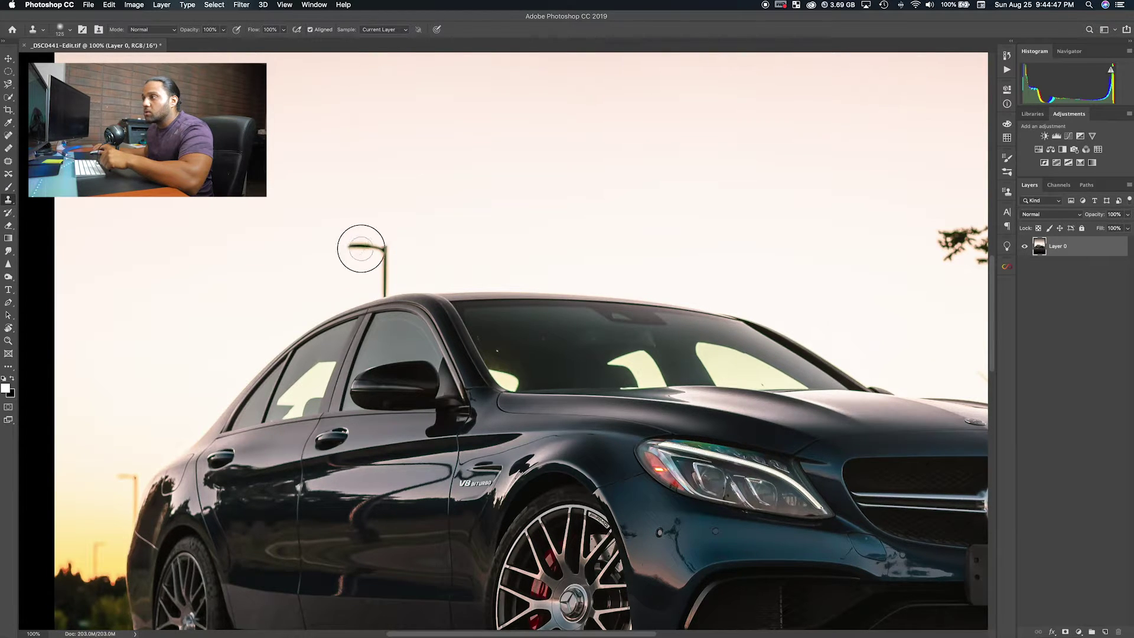
{"action": "left_click_drag", "start_coordinate": [353, 247], "coordinate": [380, 253]}
{"action": "key", "text": "bracketright"}
{"action": "key", "text": "bracketright"}
{"action": "key", "text": "bracketleft"}
{"action": "key", "text": "bracketleft"}
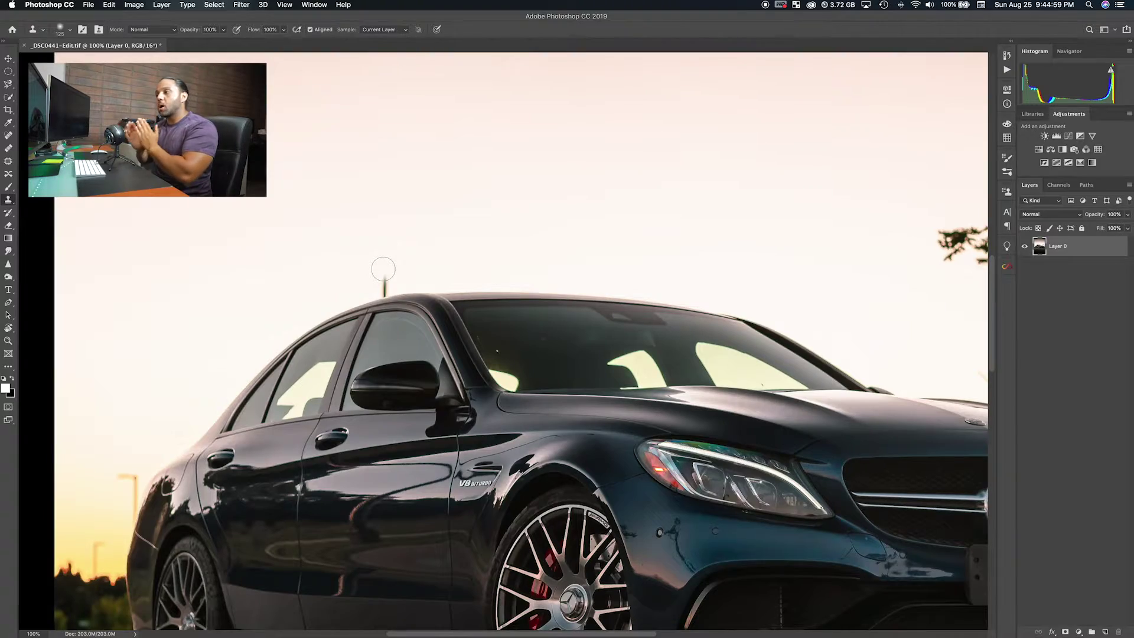
{"action": "key", "text": "bracketleft"}
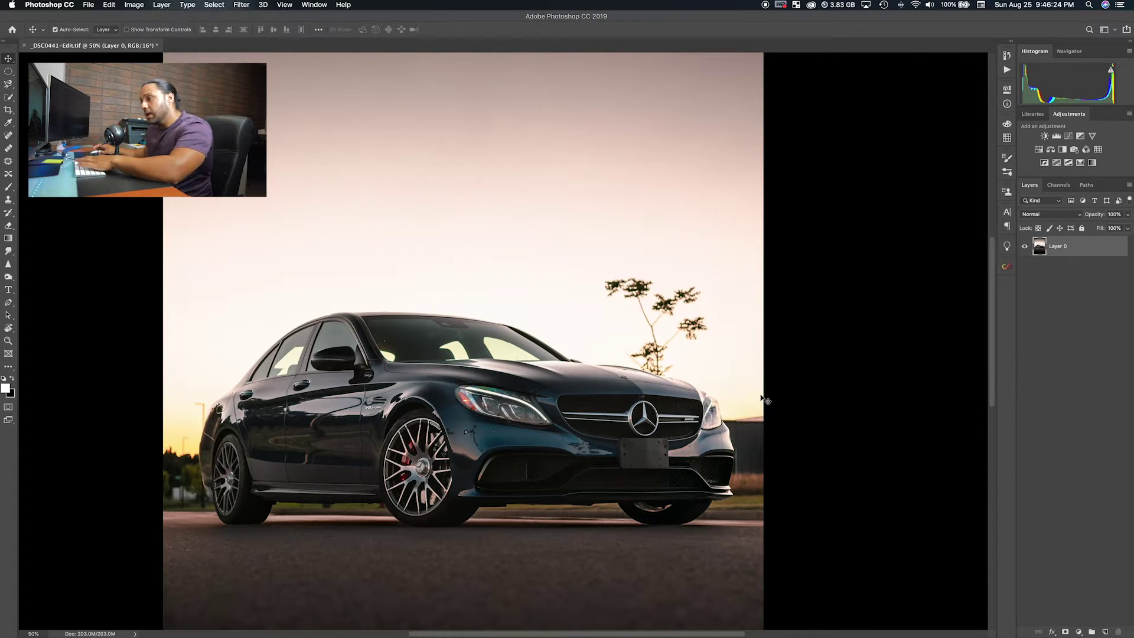
Step: Outline the tree behind the car's hood with the Patch tool, replace it with clear sky, and deselect
{"action": "key", "text": "j"}
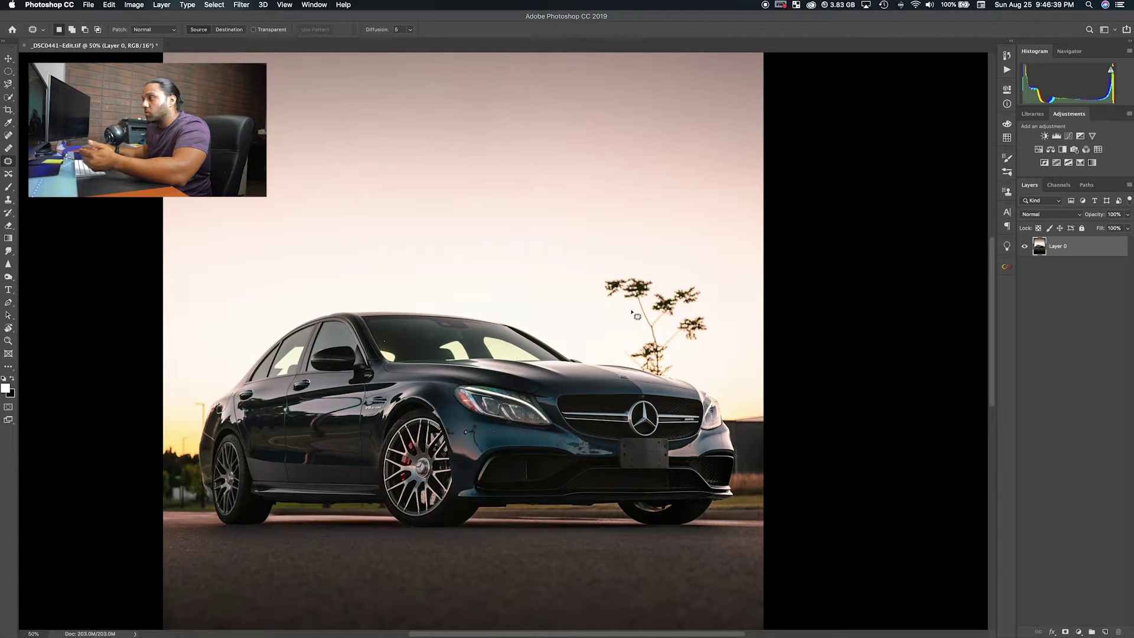
{"action": "mouse_move", "coordinate": [637, 312]}
{"action": "left_mouse_down"}
{"action": "mouse_move", "coordinate": [596, 295]}
{"action": "mouse_move", "coordinate": [597, 268]}
{"action": "mouse_move", "coordinate": [691, 279]}
{"action": "mouse_move", "coordinate": [710, 301]}
{"action": "mouse_move", "coordinate": [709, 344]}
{"action": "mouse_move", "coordinate": [635, 363]}
{"action": "mouse_move", "coordinate": [624, 353]}
{"action": "mouse_move", "coordinate": [638, 312]}
{"action": "left_mouse_up"}
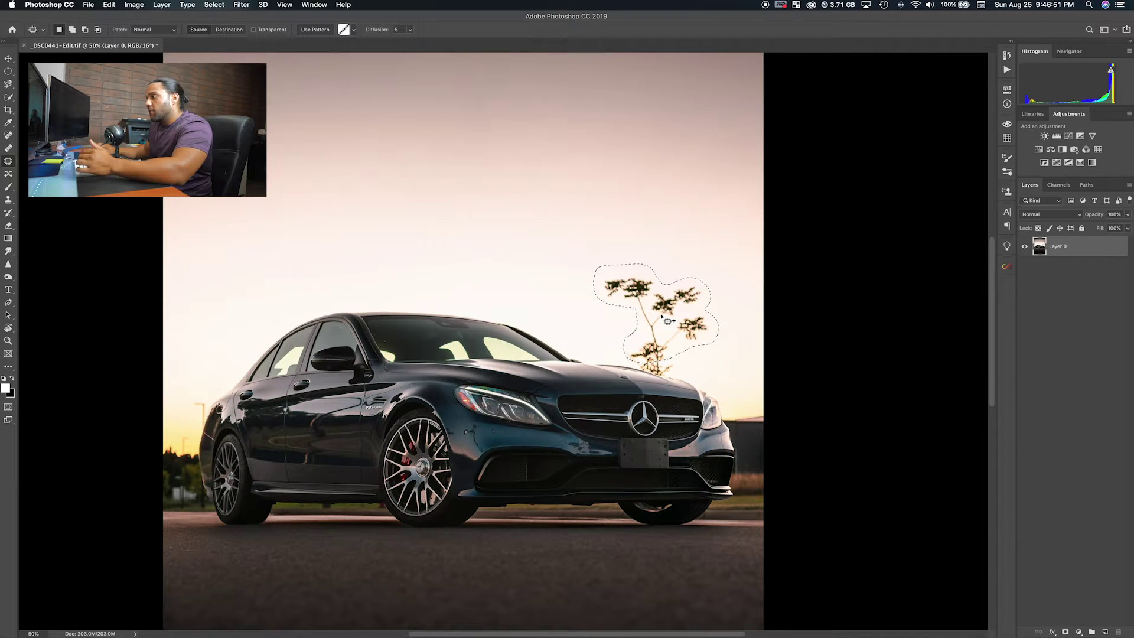
{"action": "scroll", "coordinate": [668, 321], "scroll_direction": "down", "scroll_amount": 1}
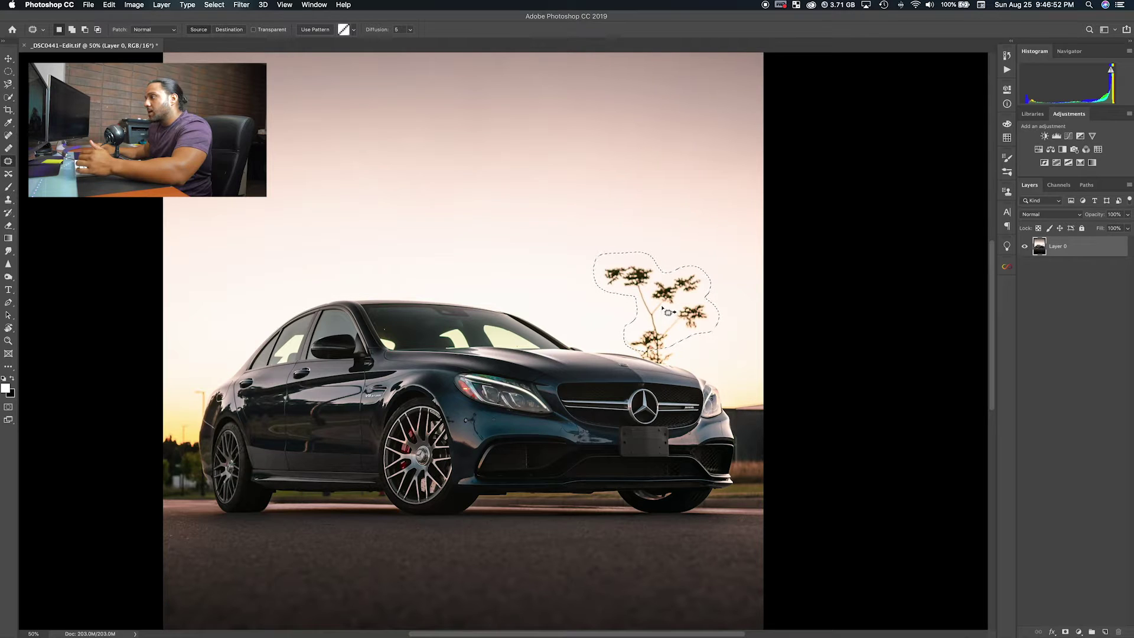
{"action": "left_click_drag", "start_coordinate": [644, 300], "coordinate": [546, 271]}
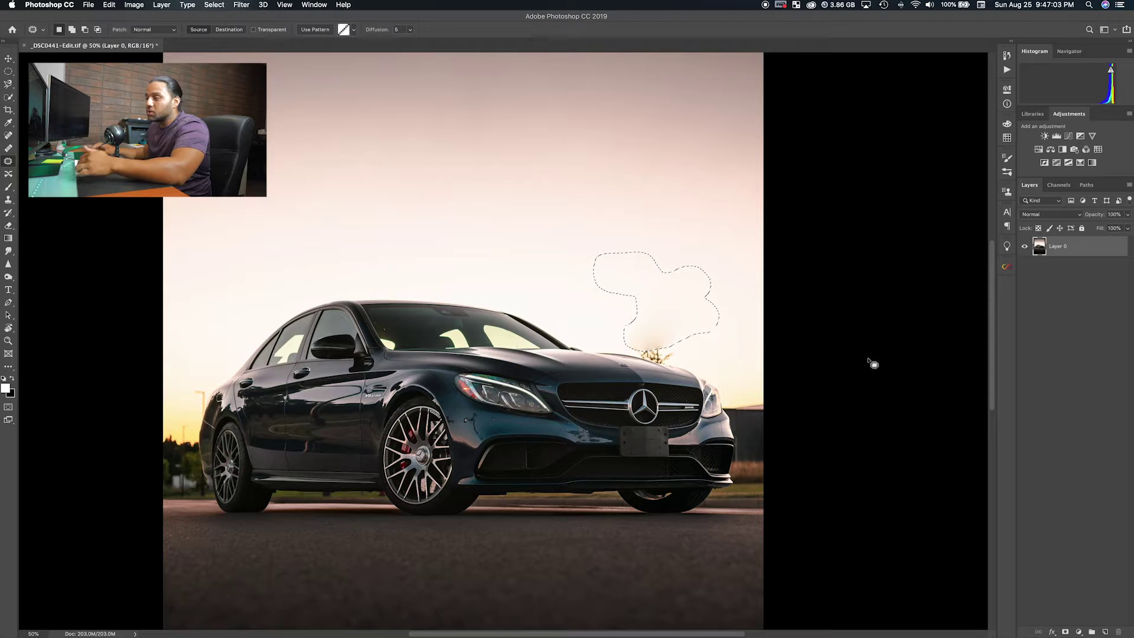
{"action": "key", "text": "super+d"}
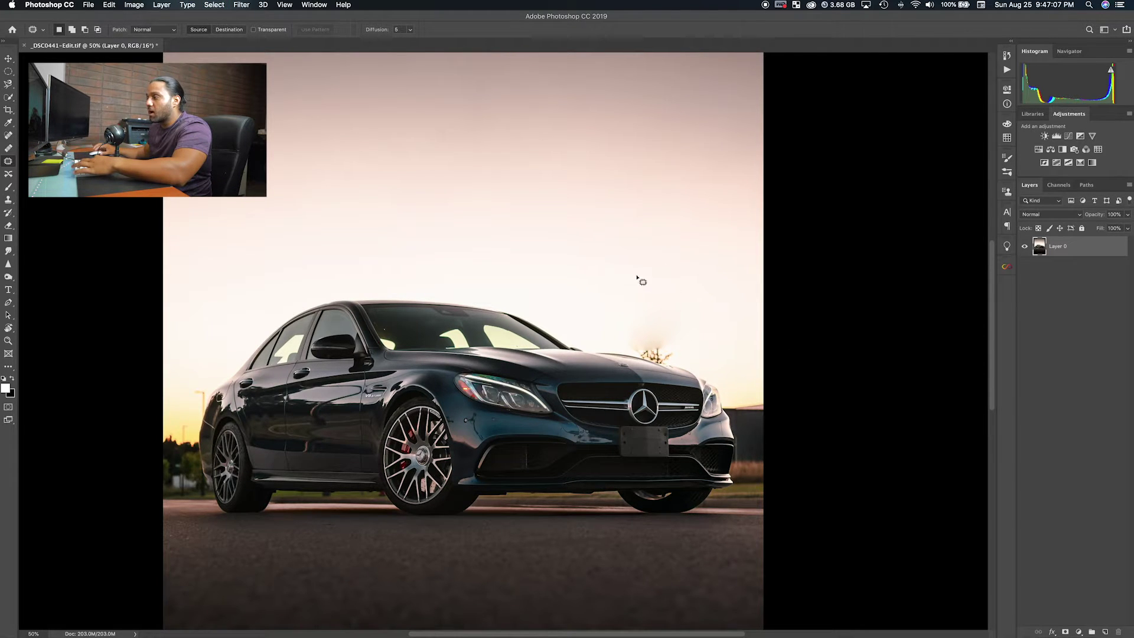
Step: Patch the leftover tree branches just above the hood with the clean sky beside them, and deselect
{"action": "key", "text": "z"}
{"action": "left_click", "coordinate": [655, 356]}
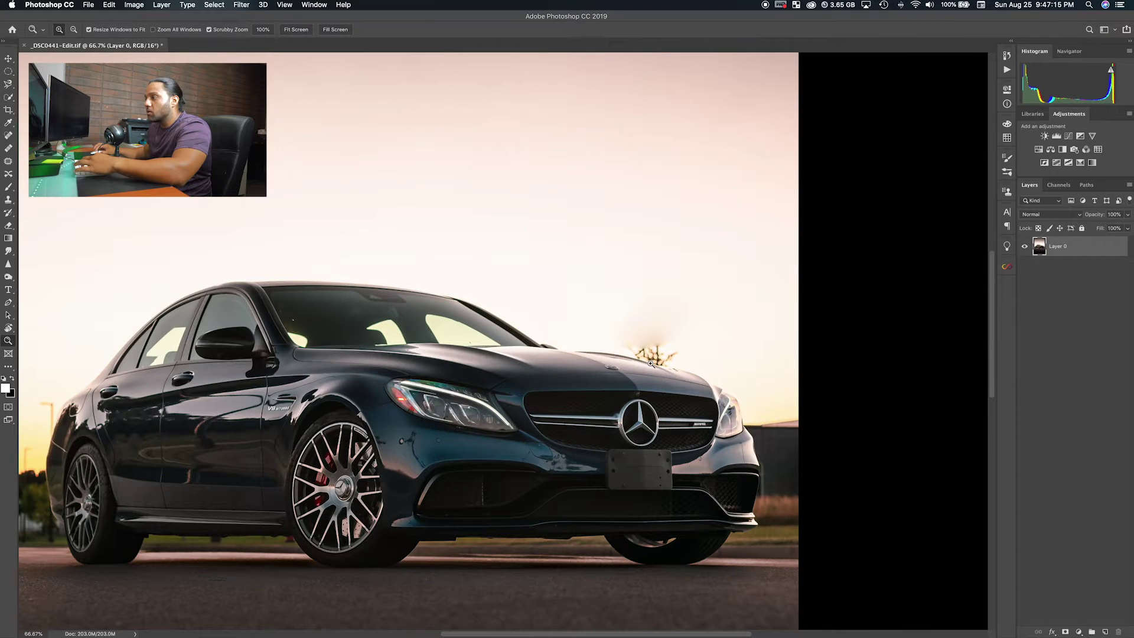
{"action": "left_click", "coordinate": [657, 356]}
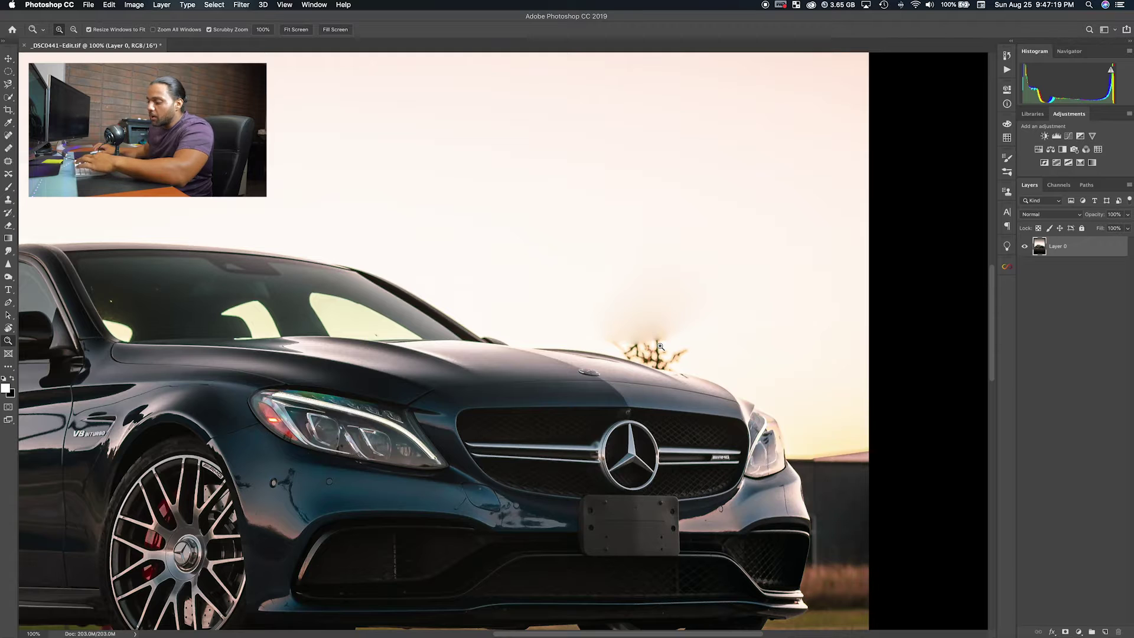
{"action": "key", "text": "j"}
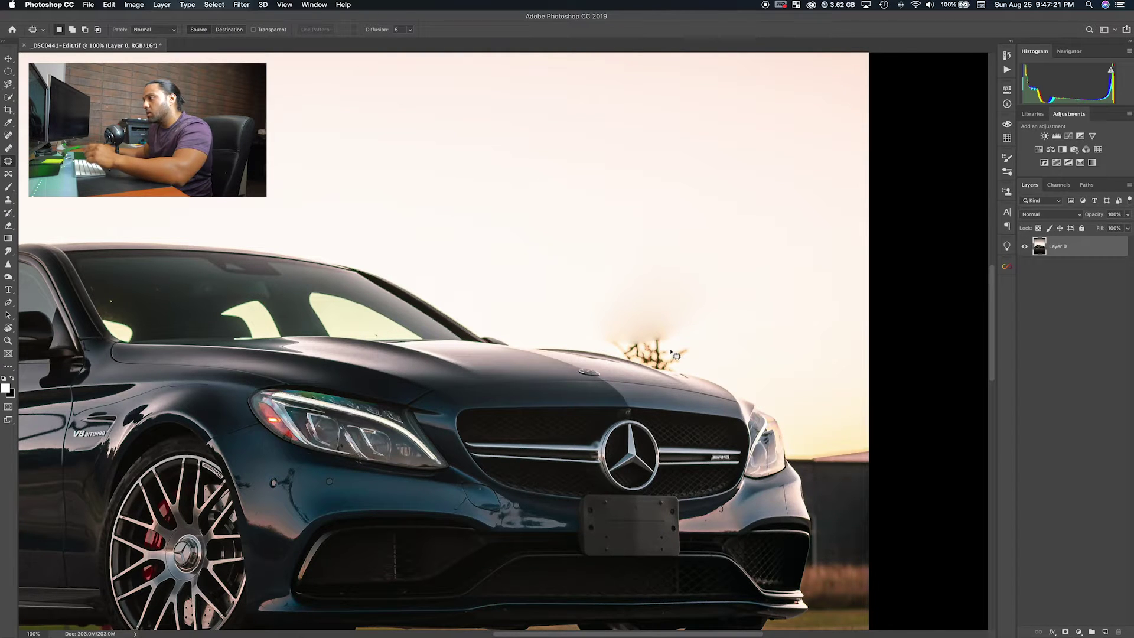
{"action": "mouse_move", "coordinate": [673, 347]}
{"action": "left_mouse_down"}
{"action": "mouse_move", "coordinate": [676, 317]}
{"action": "mouse_move", "coordinate": [621, 316]}
{"action": "mouse_move", "coordinate": [599, 336]}
{"action": "mouse_move", "coordinate": [636, 361]}
{"action": "mouse_move", "coordinate": [694, 367]}
{"action": "mouse_move", "coordinate": [700, 351]}
{"action": "mouse_move", "coordinate": [686, 335]}
{"action": "mouse_move", "coordinate": [664, 340]}
{"action": "left_mouse_up"}
{"action": "mouse_move", "coordinate": [665, 340]}
{"action": "left_mouse_down"}
{"action": "mouse_move", "coordinate": [737, 327]}
{"action": "mouse_move", "coordinate": [744, 341]}
{"action": "left_mouse_up"}
{"action": "key", "text": "super+d"}
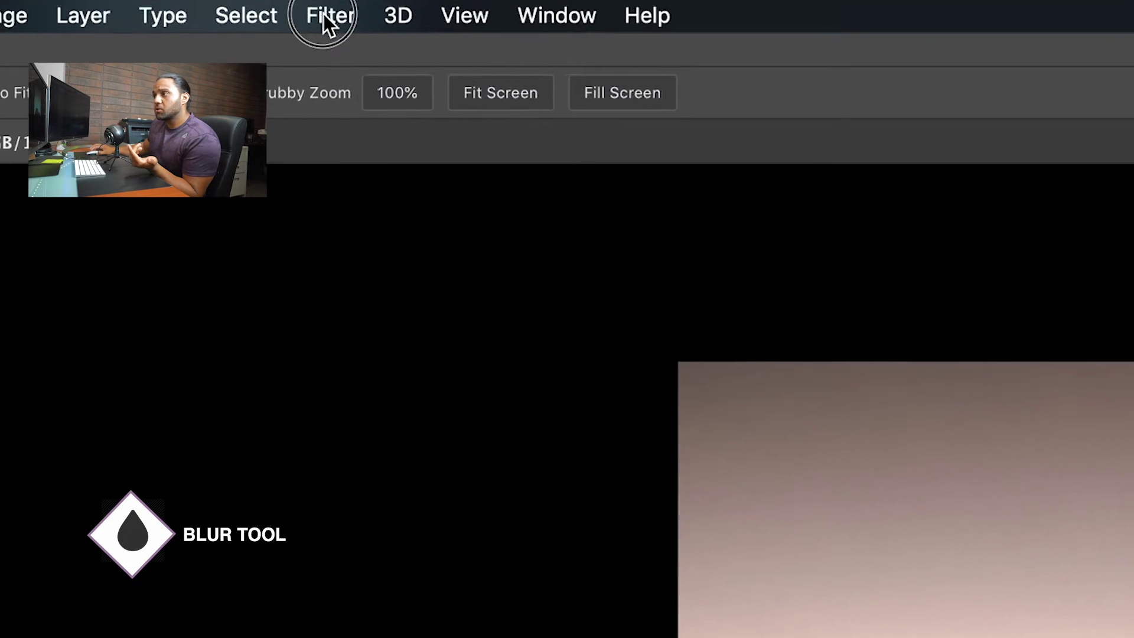
{"action": "left_click", "coordinate": [241, 4]}
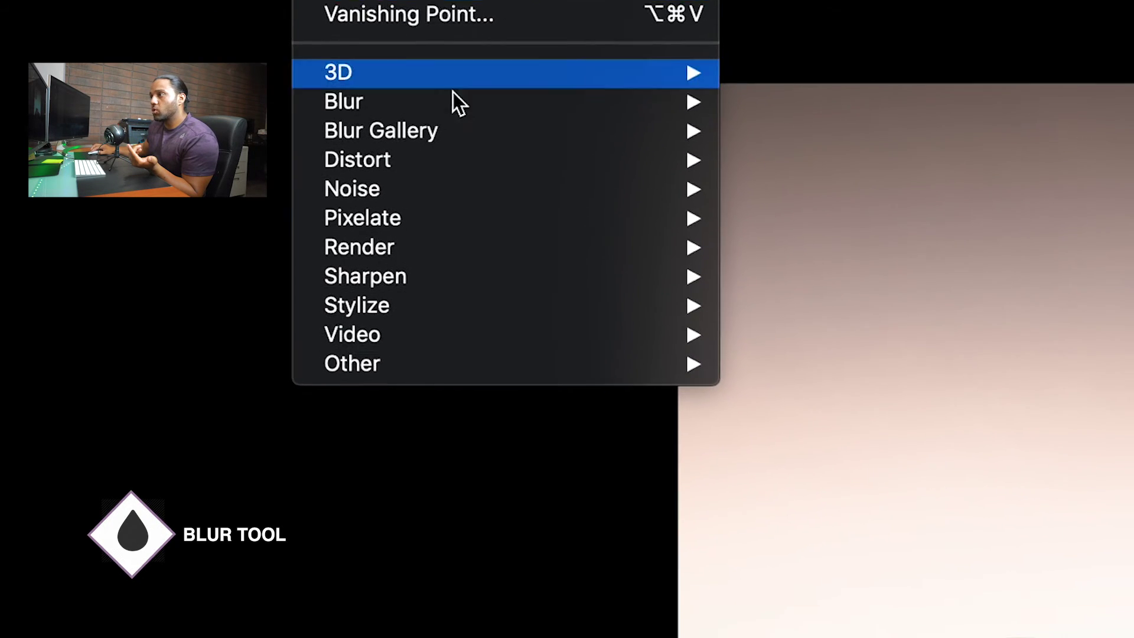
{"action": "mouse_move", "coordinate": [498, 210]}
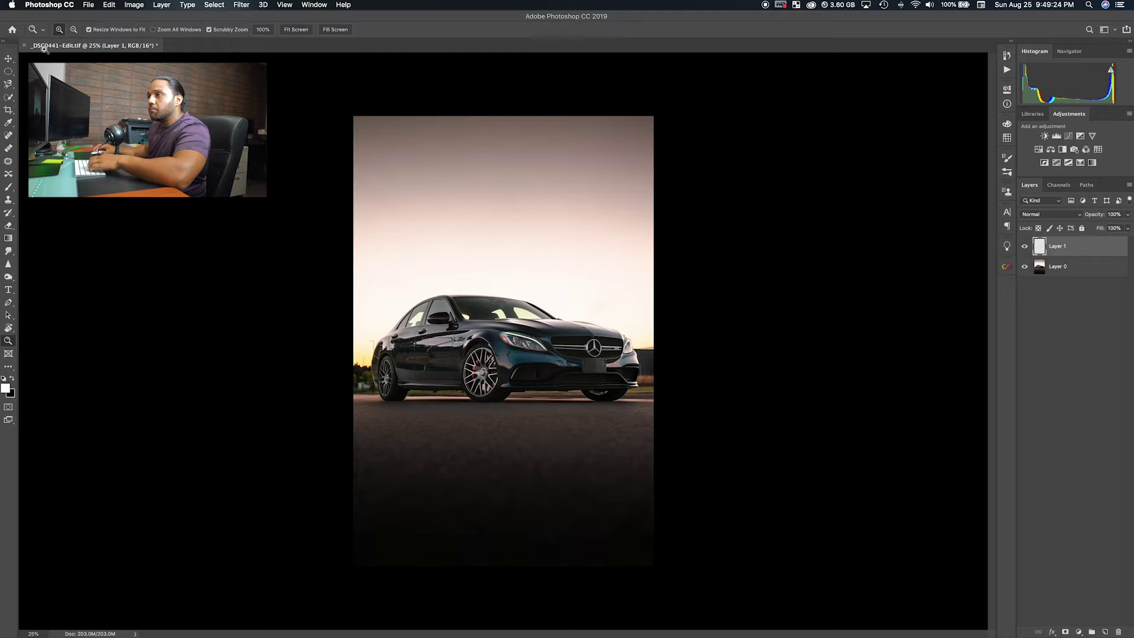
Step: Draw a wide elliptical selection on the road below the car, fill it with white at 100% opacity on Layer 1, and deselect
{"action": "left_click", "coordinate": [9, 71]}
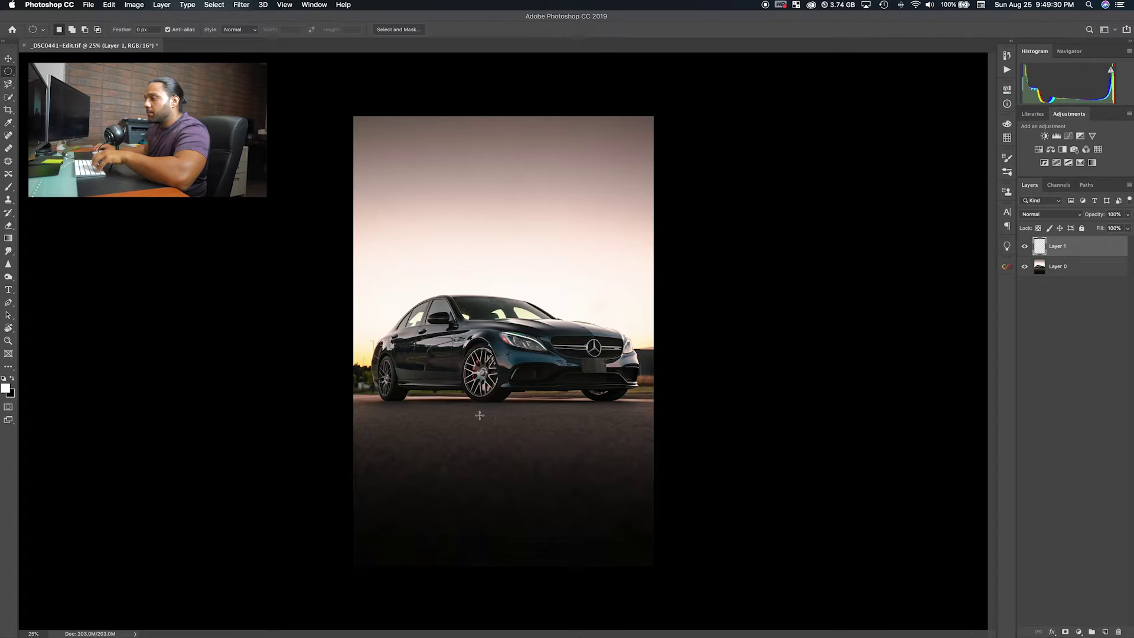
{"action": "left_click_drag", "start_coordinate": [483, 415], "coordinate": [569, 439]}
{"action": "left_click", "coordinate": [110, 4]}
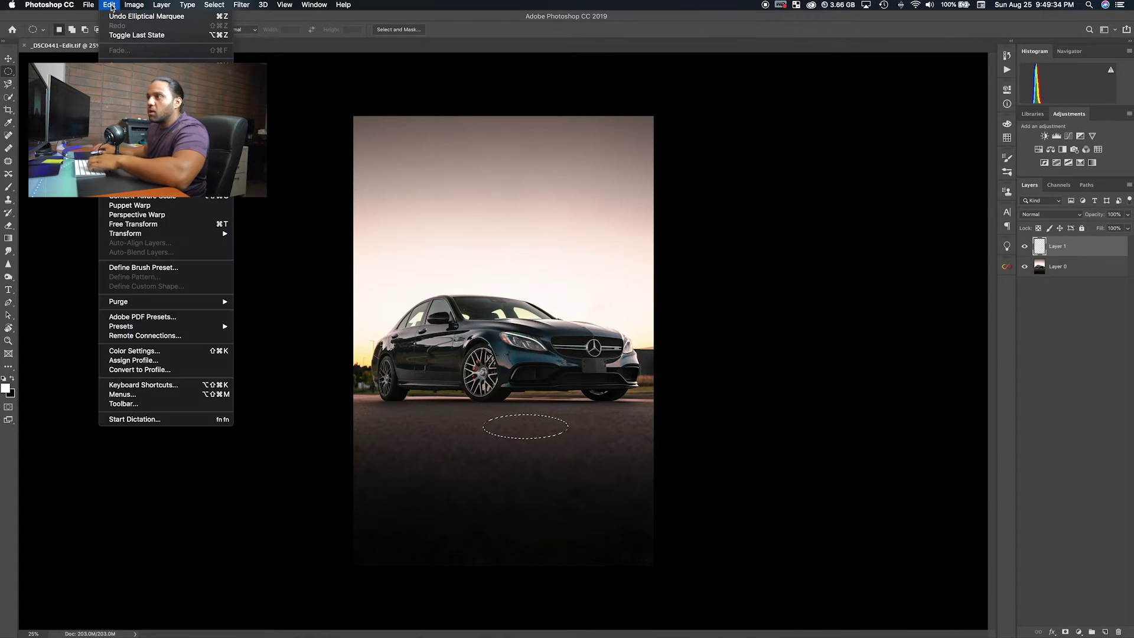
{"action": "left_click", "coordinate": [127, 163]}
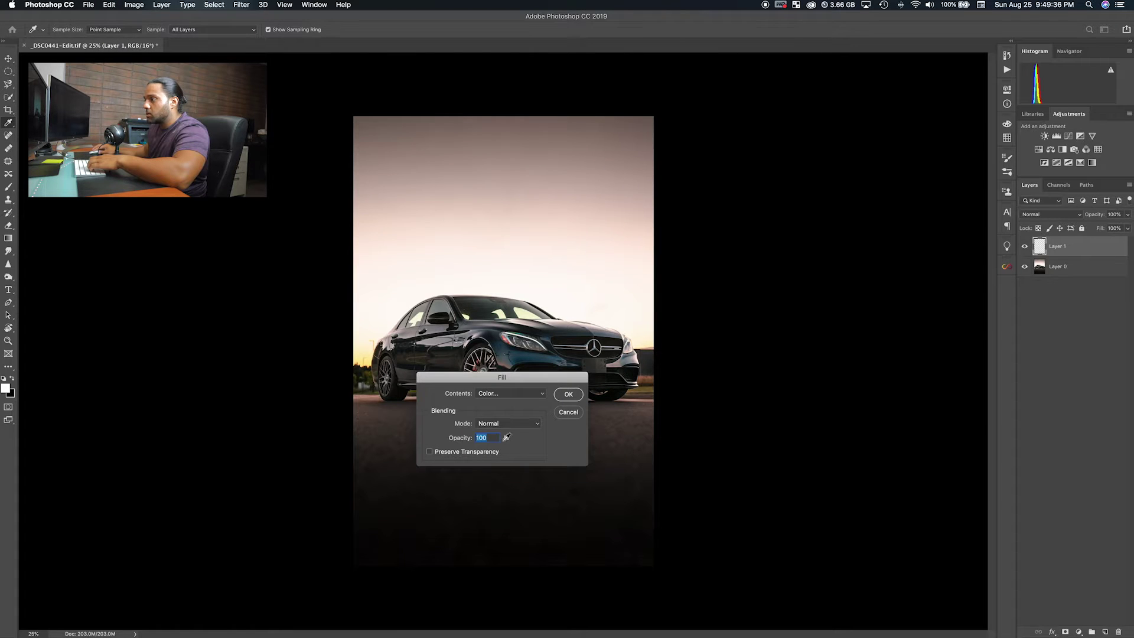
{"action": "left_click", "coordinate": [509, 394]}
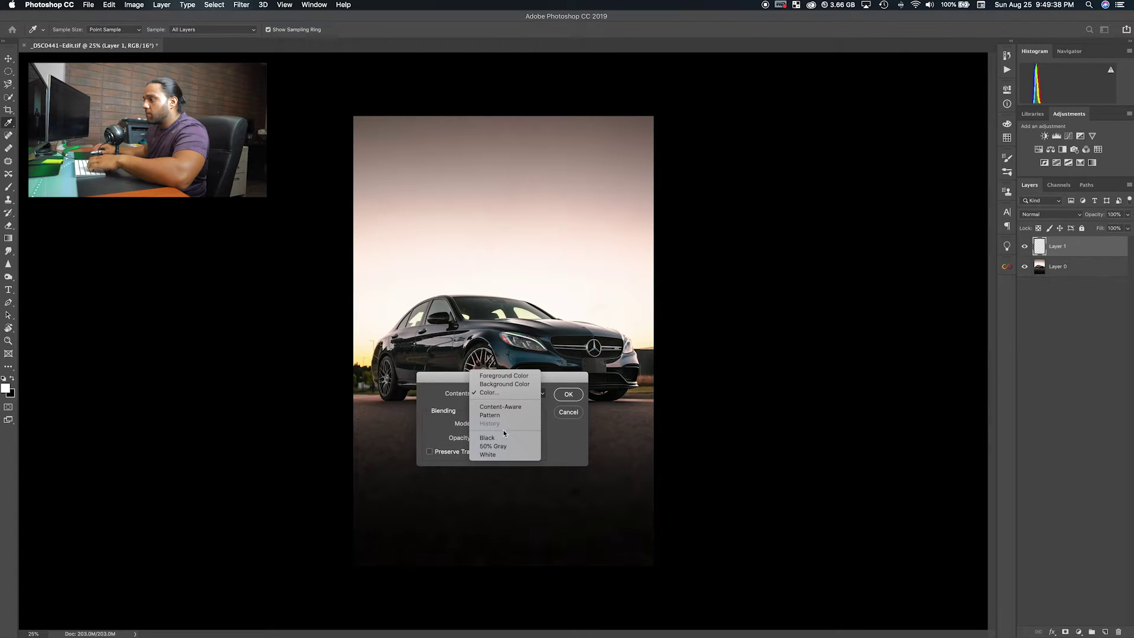
{"action": "left_click", "coordinate": [497, 456]}
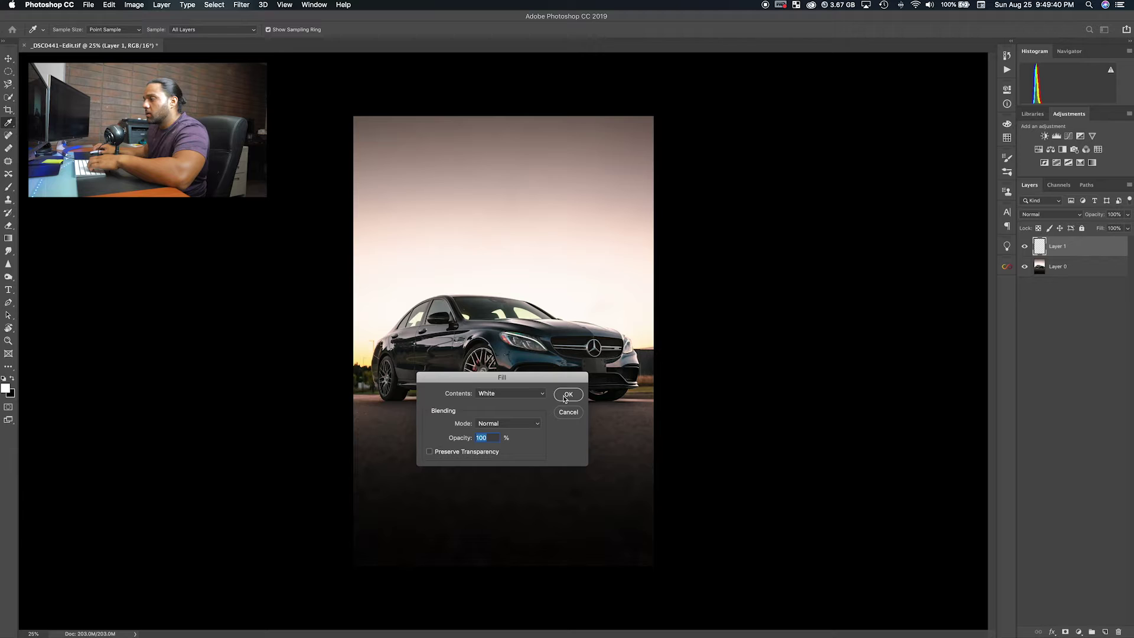
{"action": "left_click", "coordinate": [569, 394]}
{"action": "key", "text": "m"}
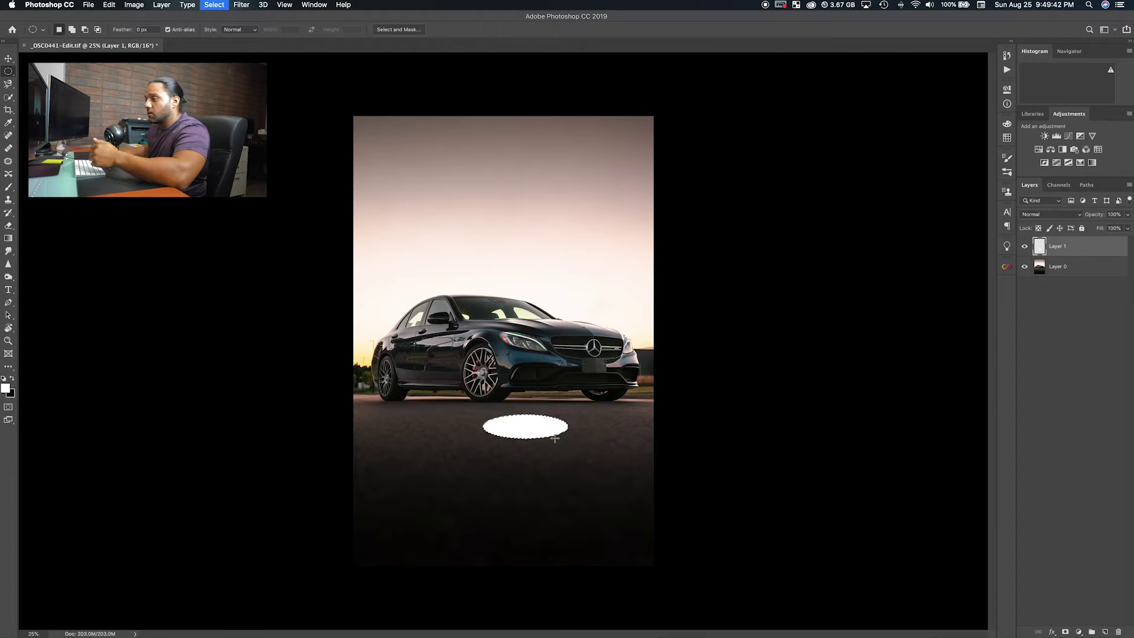
{"action": "key", "text": "super+d"}
{"action": "key", "text": "v"}
Step: Deselect the white ellipse and soften it with Gaussian Blur, trying a radius of 150 pixels and a stronger one
{"action": "left_click", "coordinate": [214, 4]}
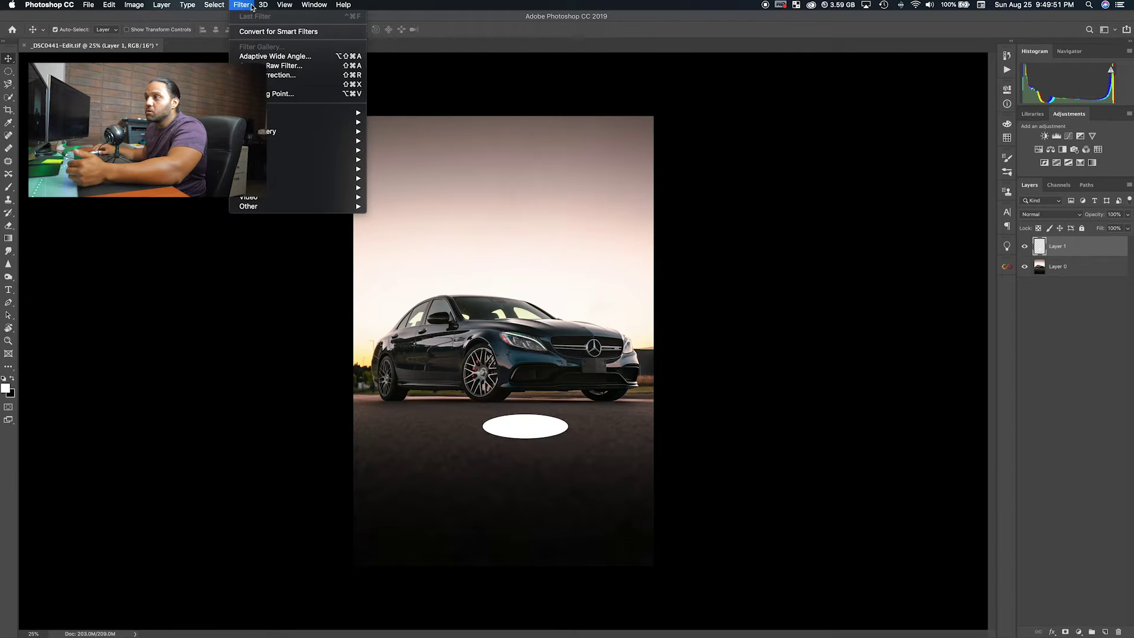
{"action": "mouse_move", "coordinate": [298, 128]}
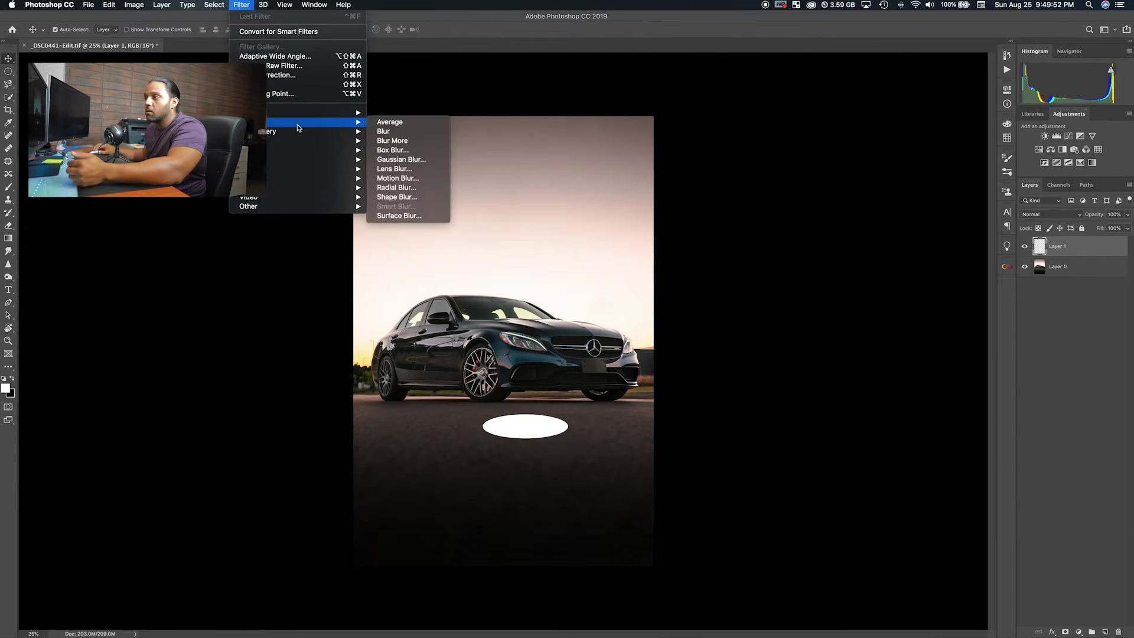
{"action": "left_click", "coordinate": [389, 160]}
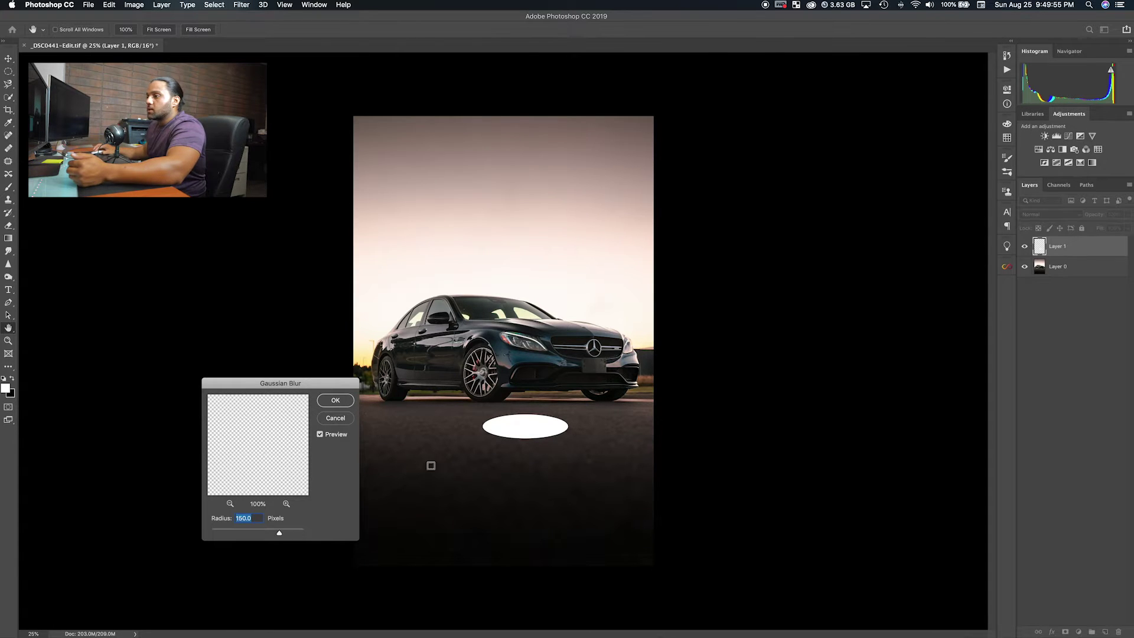
{"action": "left_click_drag", "start_coordinate": [256, 374], "coordinate": [209, 338]}
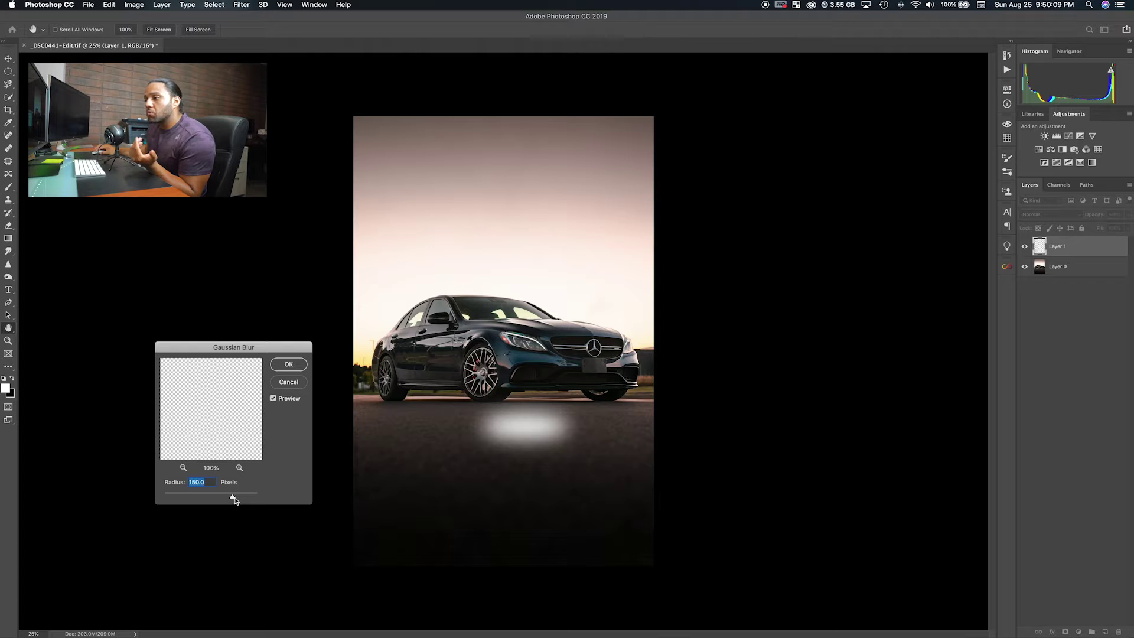
{"action": "left_click_drag", "start_coordinate": [235, 499], "coordinate": [245, 499]}
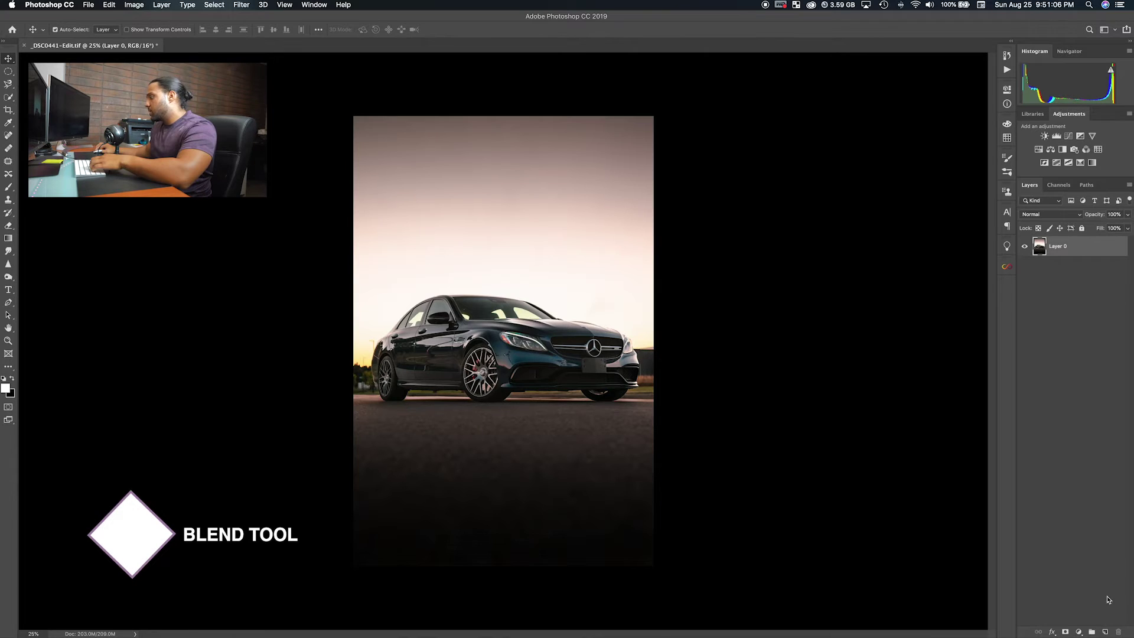
Step: Create a new layer above the car photo and paint over the car's body in dark blue with a reduced brush size
{"action": "left_click", "coordinate": [1106, 632]}
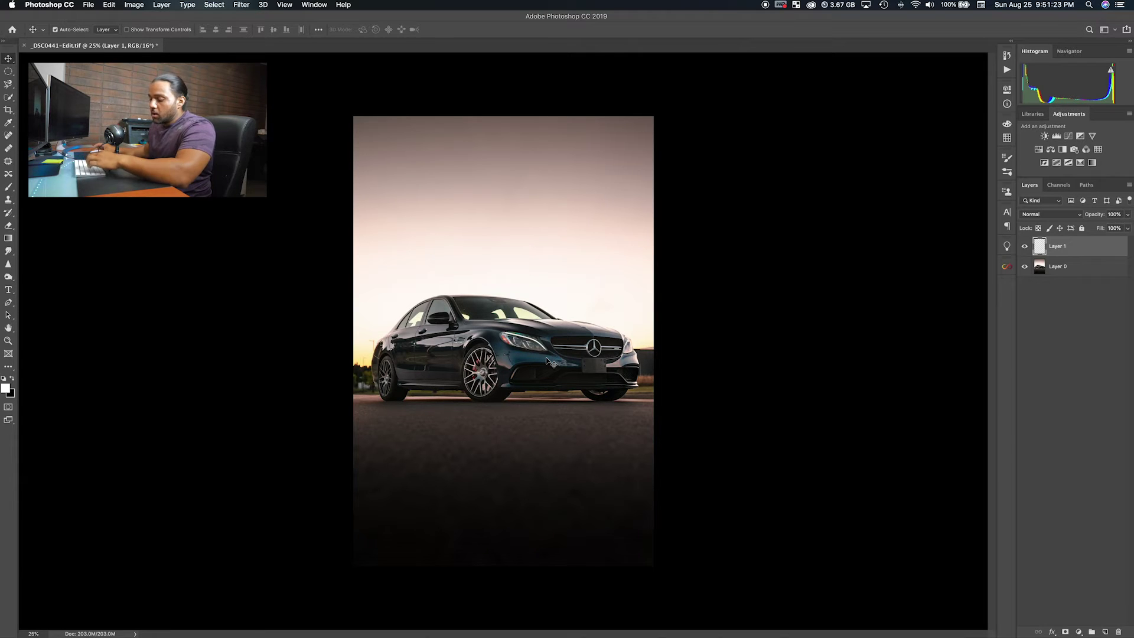
{"action": "key", "text": "b"}
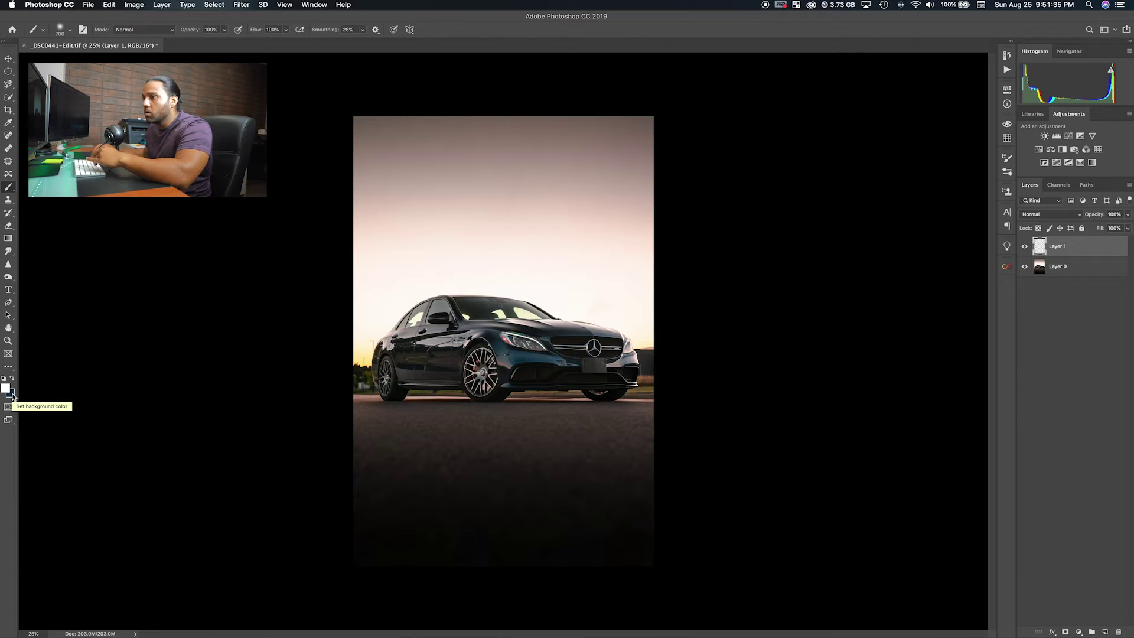
{"action": "key", "text": "x"}
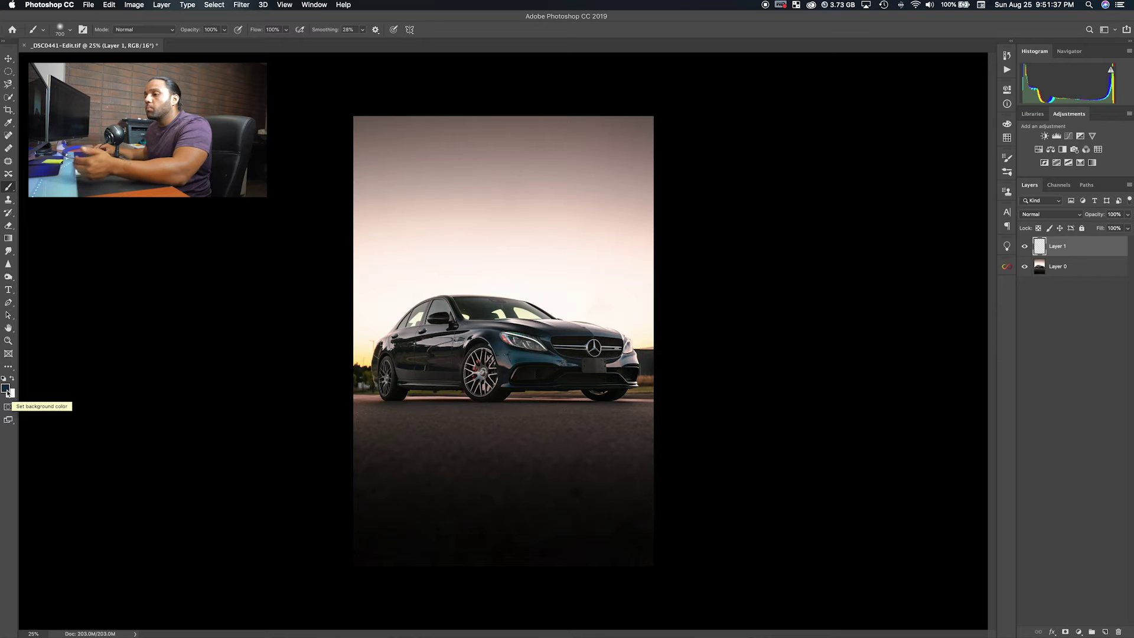
{"action": "key", "text": "bracketleft"}
{"action": "key", "text": "bracketleft"}
{"action": "key", "text": "bracketleft"}
{"action": "key", "text": "bracketleft"}
{"action": "mouse_move", "coordinate": [453, 377]}
{"action": "left_mouse_down"}
{"action": "mouse_move", "coordinate": [404, 378]}
{"action": "mouse_move", "coordinate": [401, 336]}
{"action": "mouse_move", "coordinate": [447, 343]}
{"action": "mouse_move", "coordinate": [430, 366]}
{"action": "mouse_move", "coordinate": [451, 372]}
{"action": "mouse_move", "coordinate": [541, 366]}
{"action": "mouse_move", "coordinate": [393, 344]}
{"action": "mouse_move", "coordinate": [605, 334]}
{"action": "left_mouse_up"}
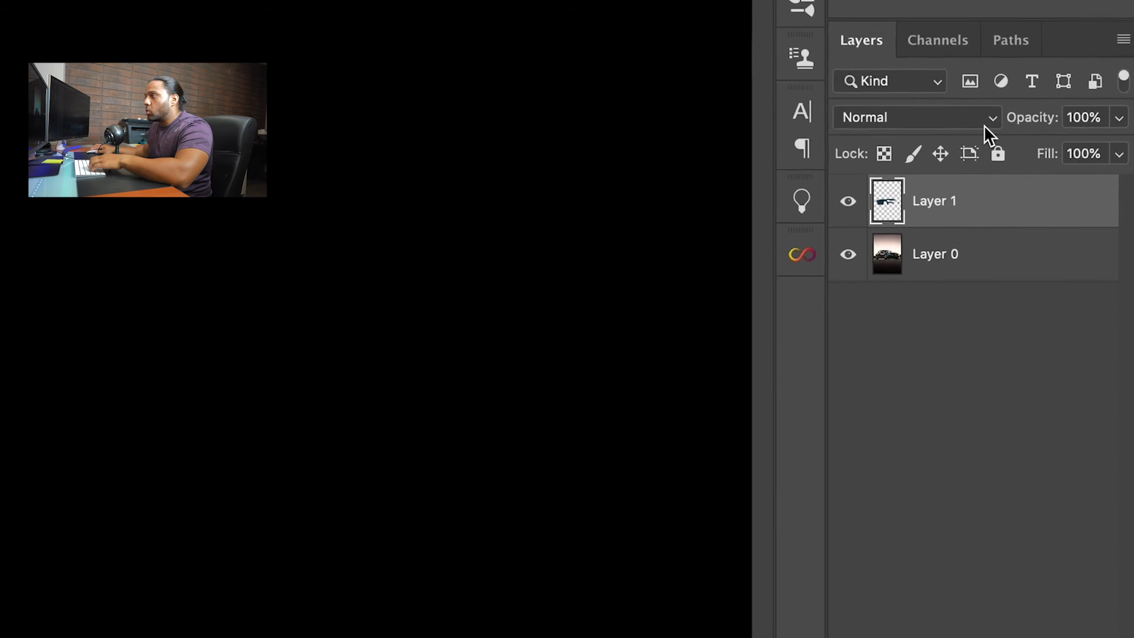
Step: Set the blue paint layer's blend mode to Color and toggle its visibility to compare the car before and after
{"action": "left_click", "coordinate": [1016, 146]}
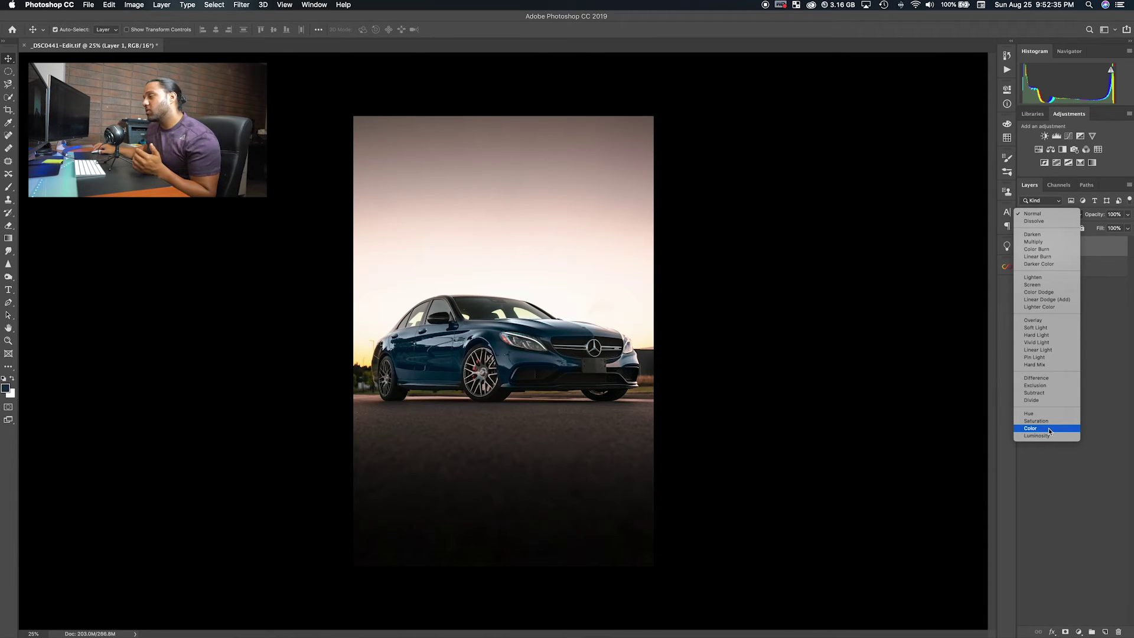
{"action": "left_click", "coordinate": [1050, 430]}
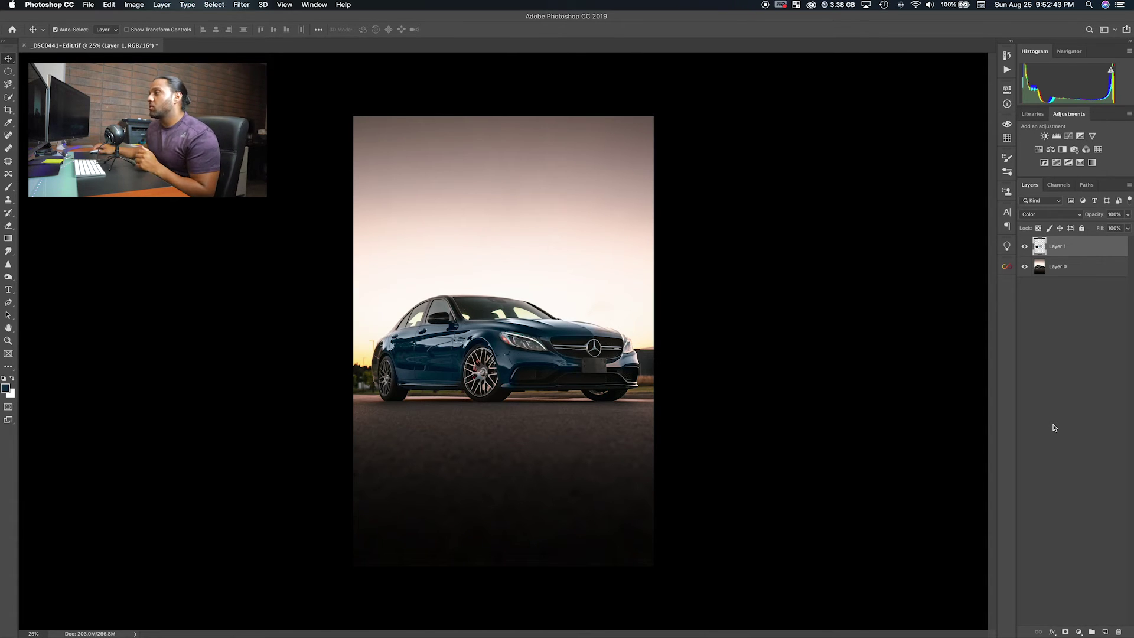
{"action": "left_click", "coordinate": [1025, 247]}
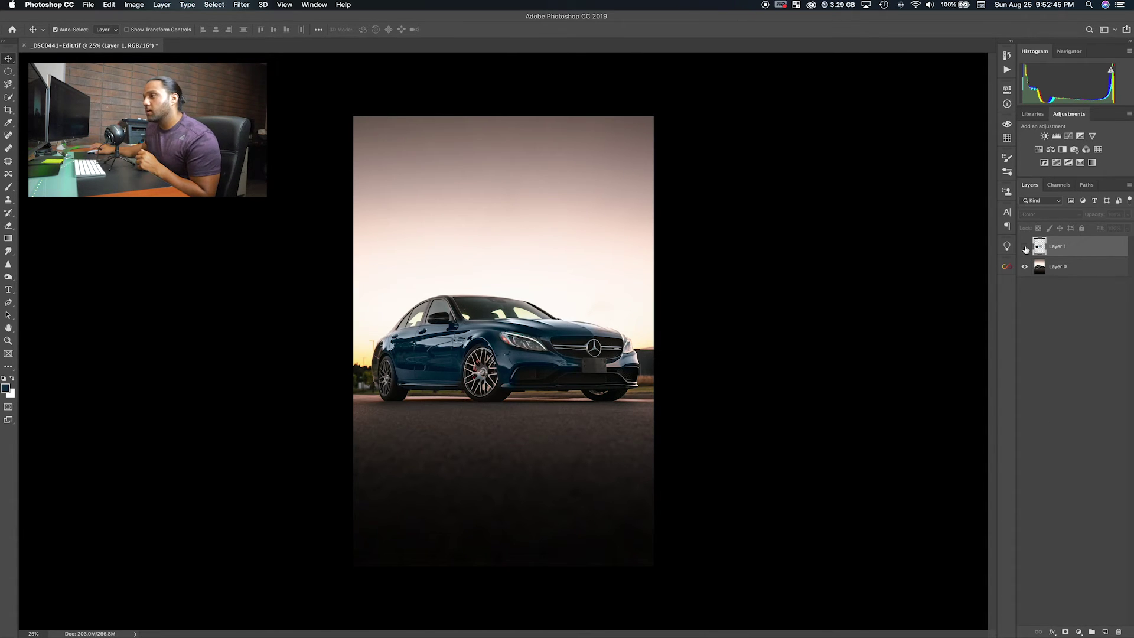
{"action": "left_click", "coordinate": [1025, 247]}
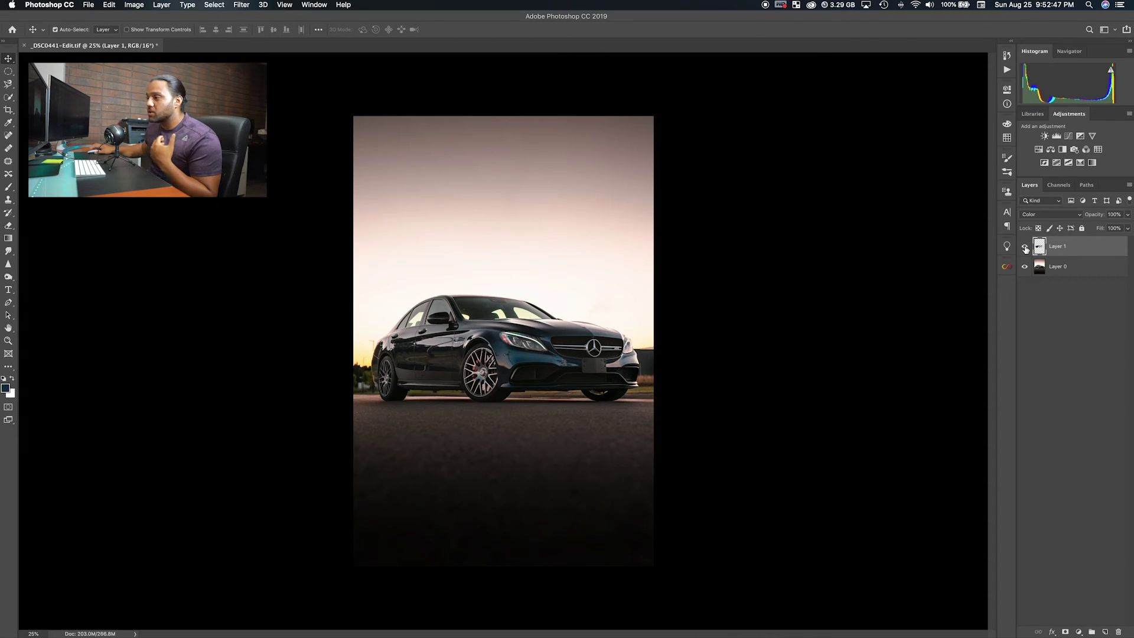